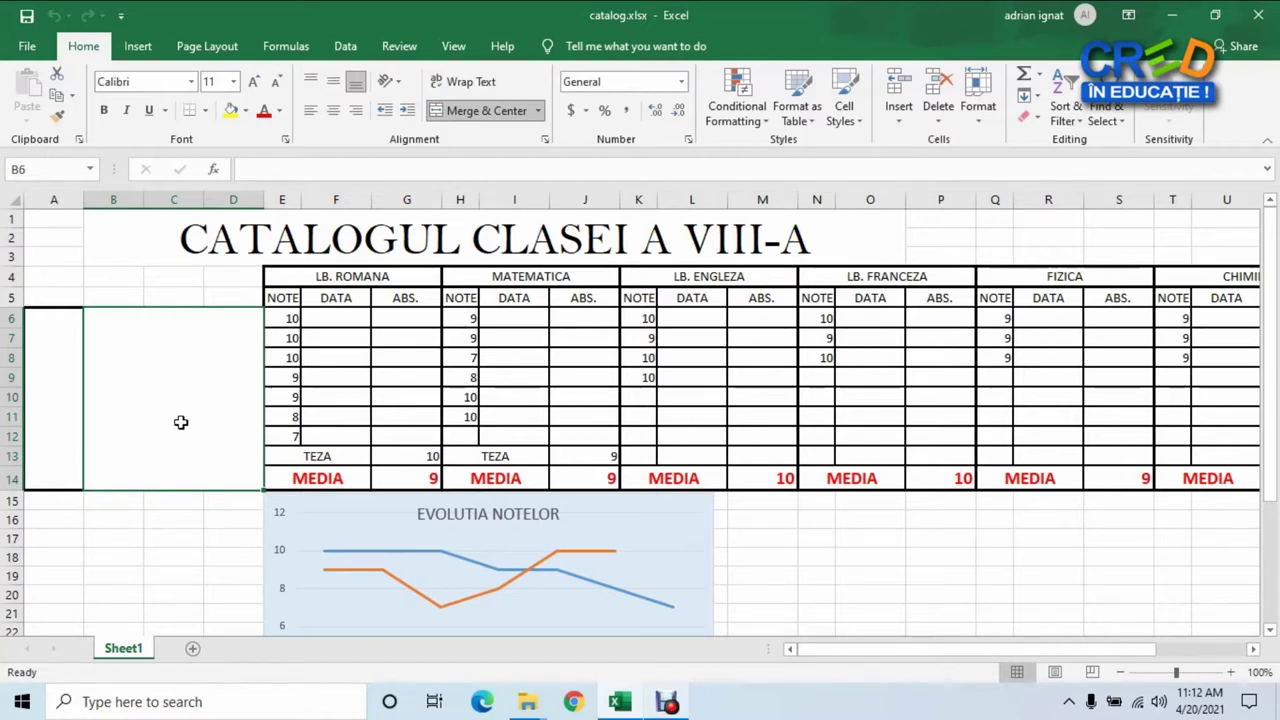
Step: Type the first student's full name into the merged name block B6:D14
text(POPESCU IONEL)
Step: Format the name in B6:D14 as bold, size 20, centred vertically and horizontally
click(190, 553)
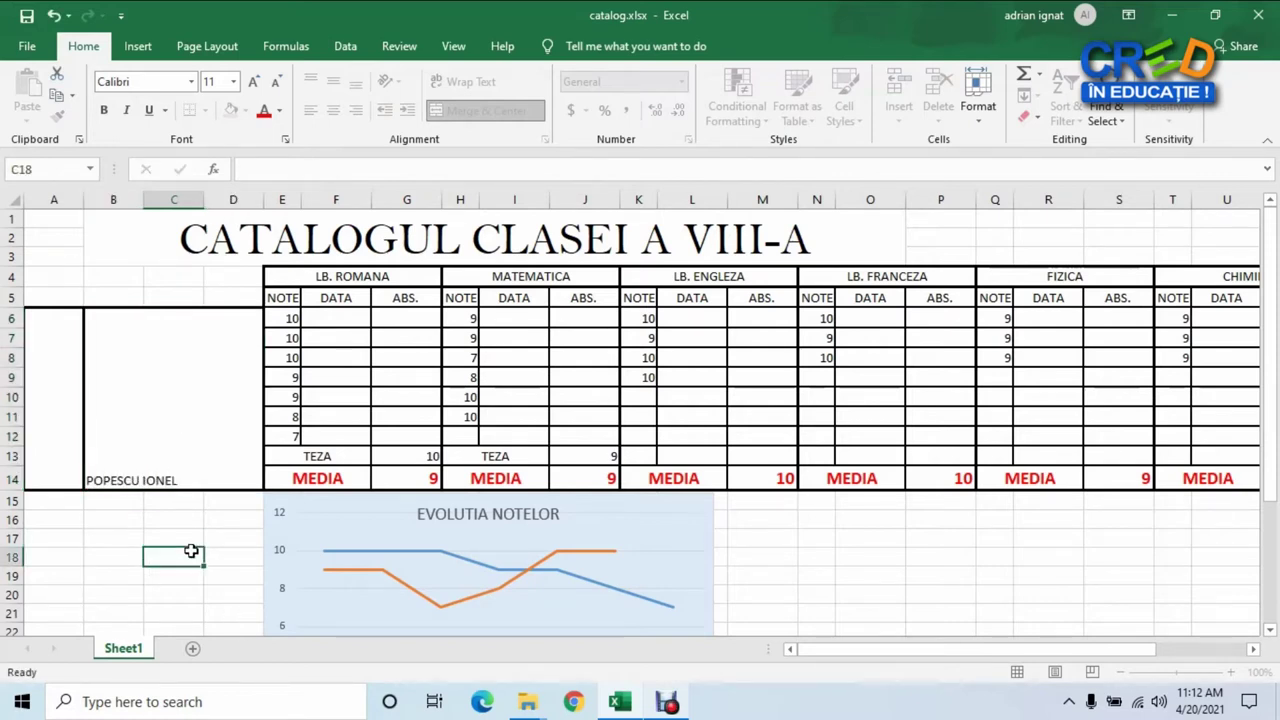
click(203, 455)
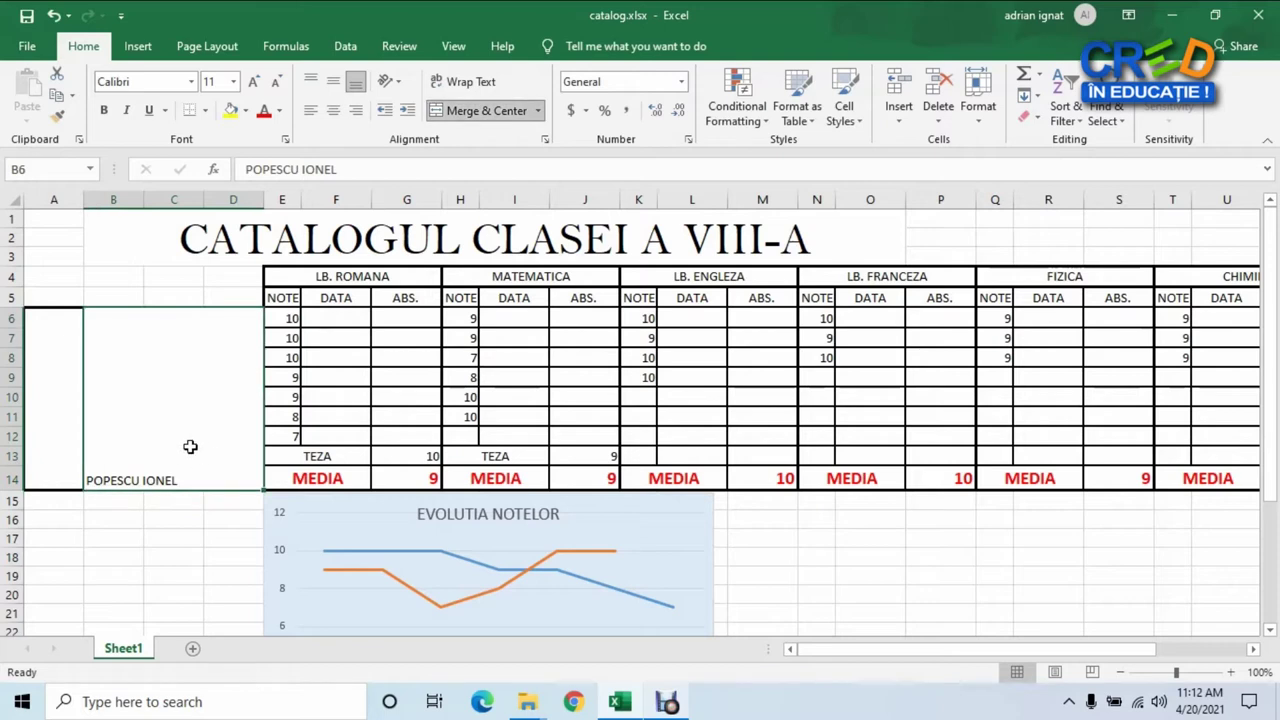
click(333, 88)
click(333, 110)
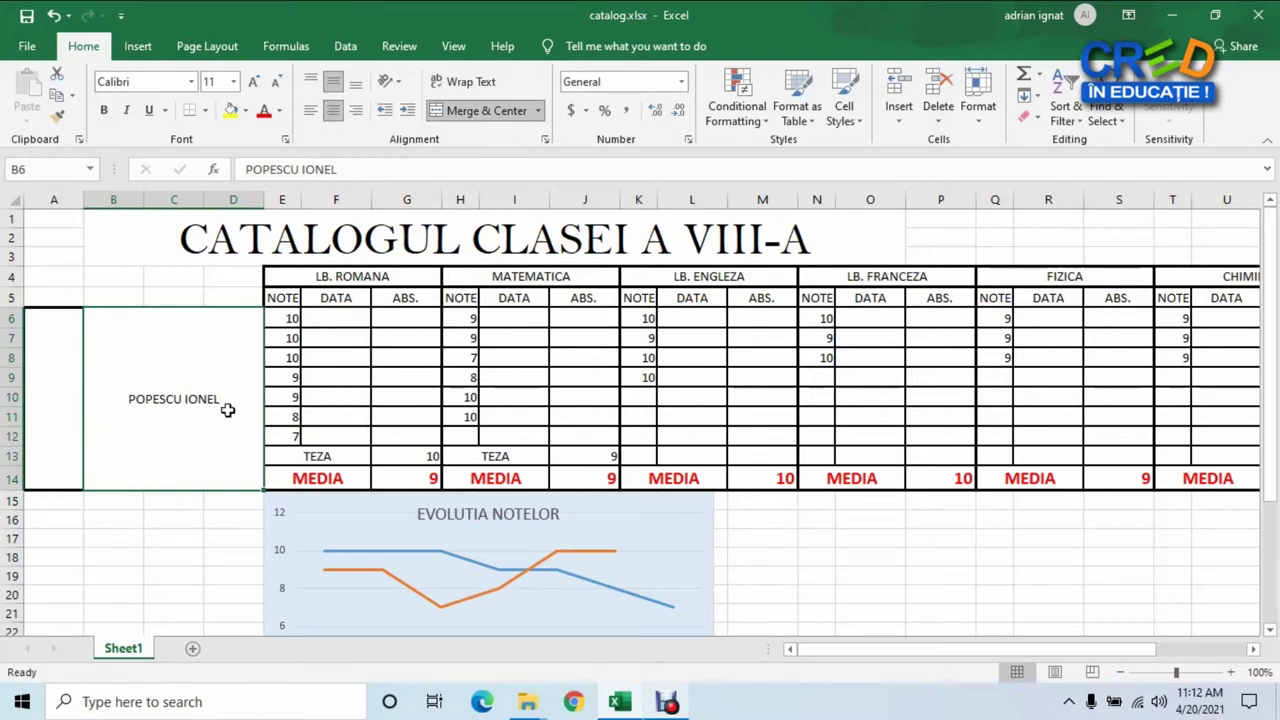
click(104, 110)
click(233, 81)
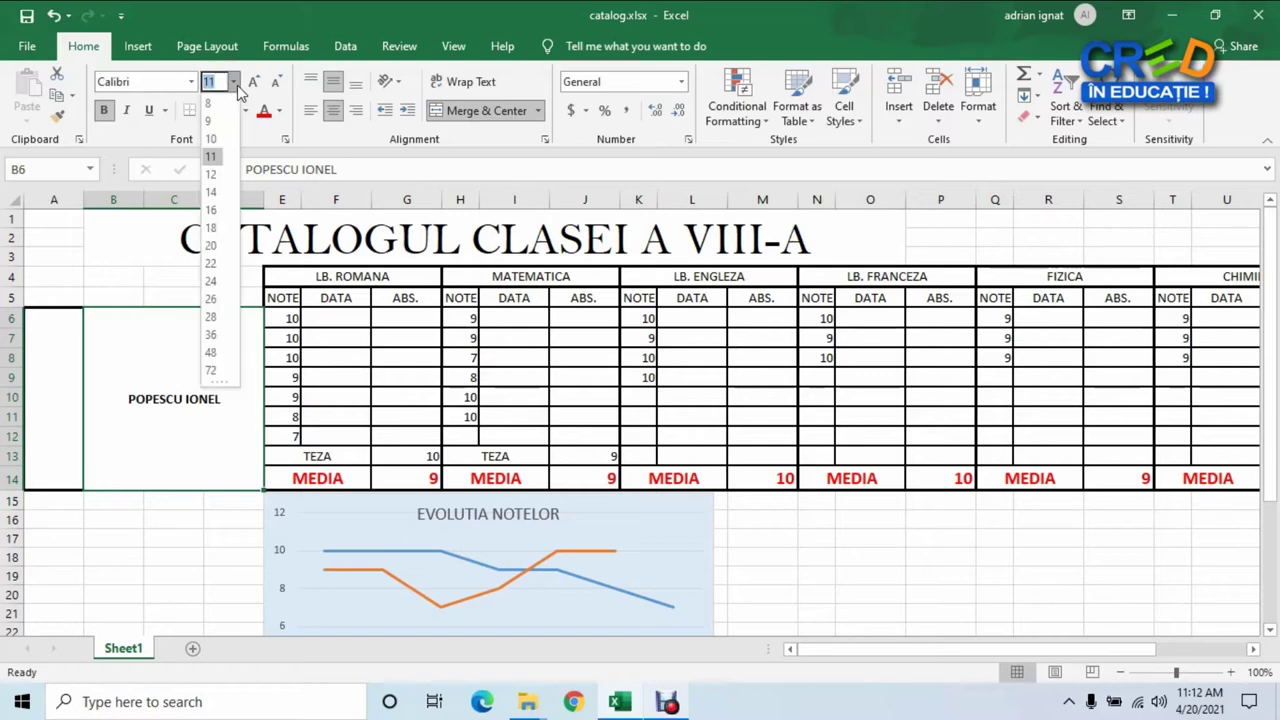
click(211, 245)
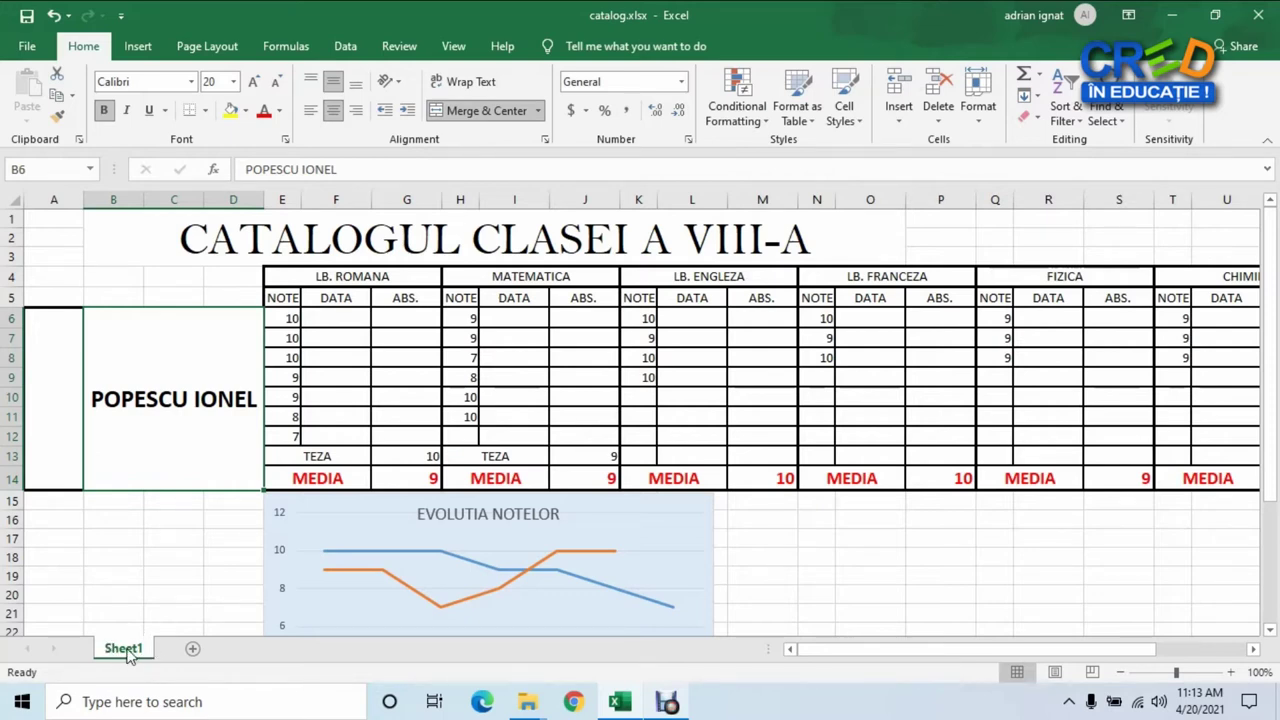
Step: Rename the Sheet1 tab to the first student's full name
right_click(128, 656)
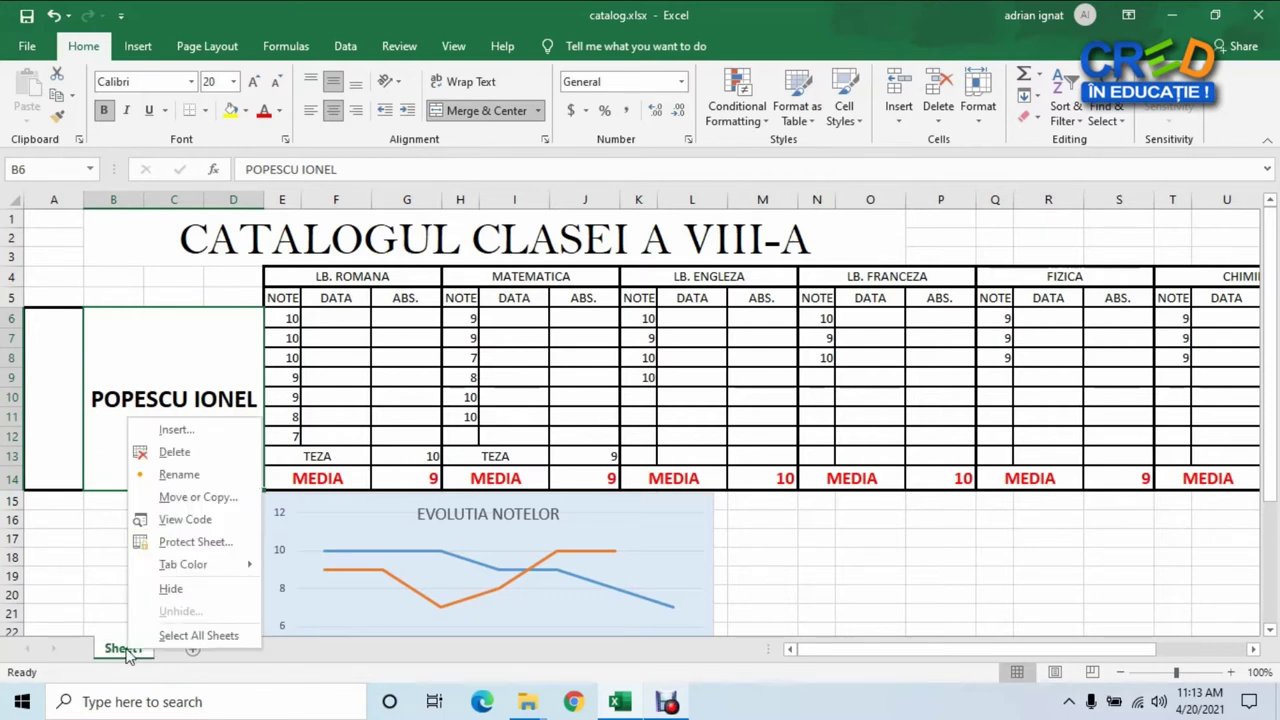
click(180, 474)
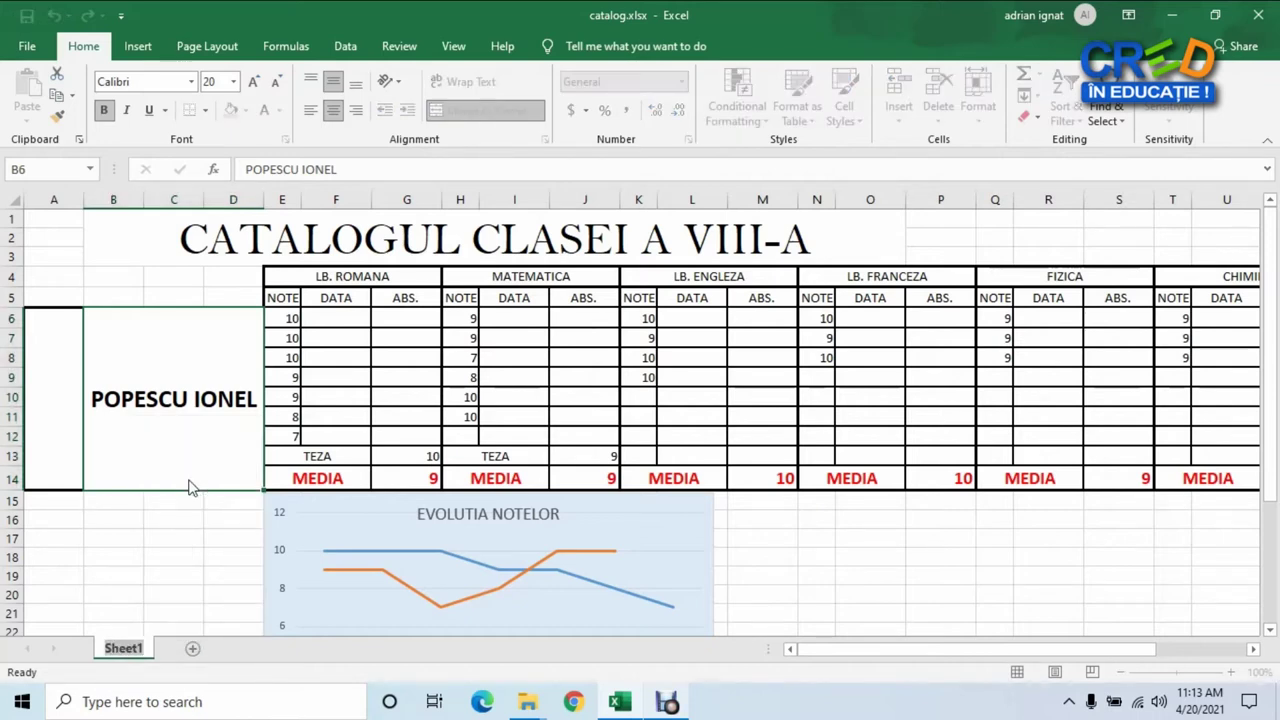
text(POPESCU )
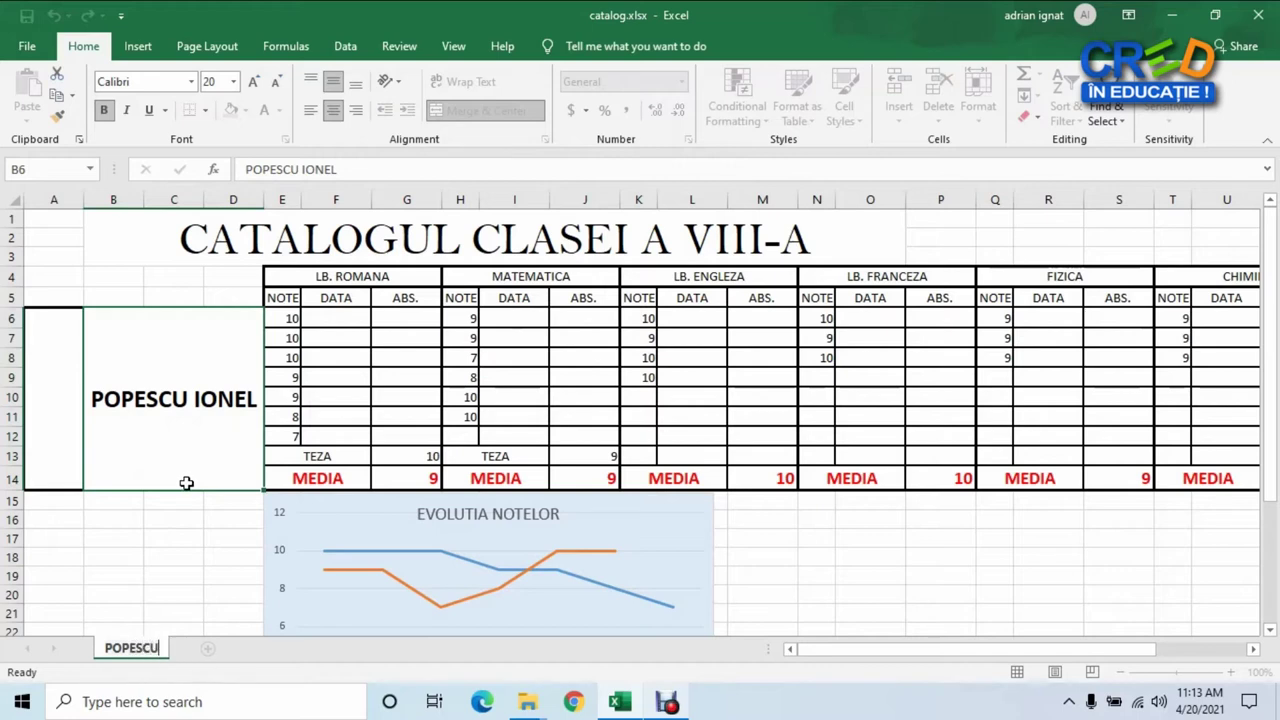
text(IONEL)
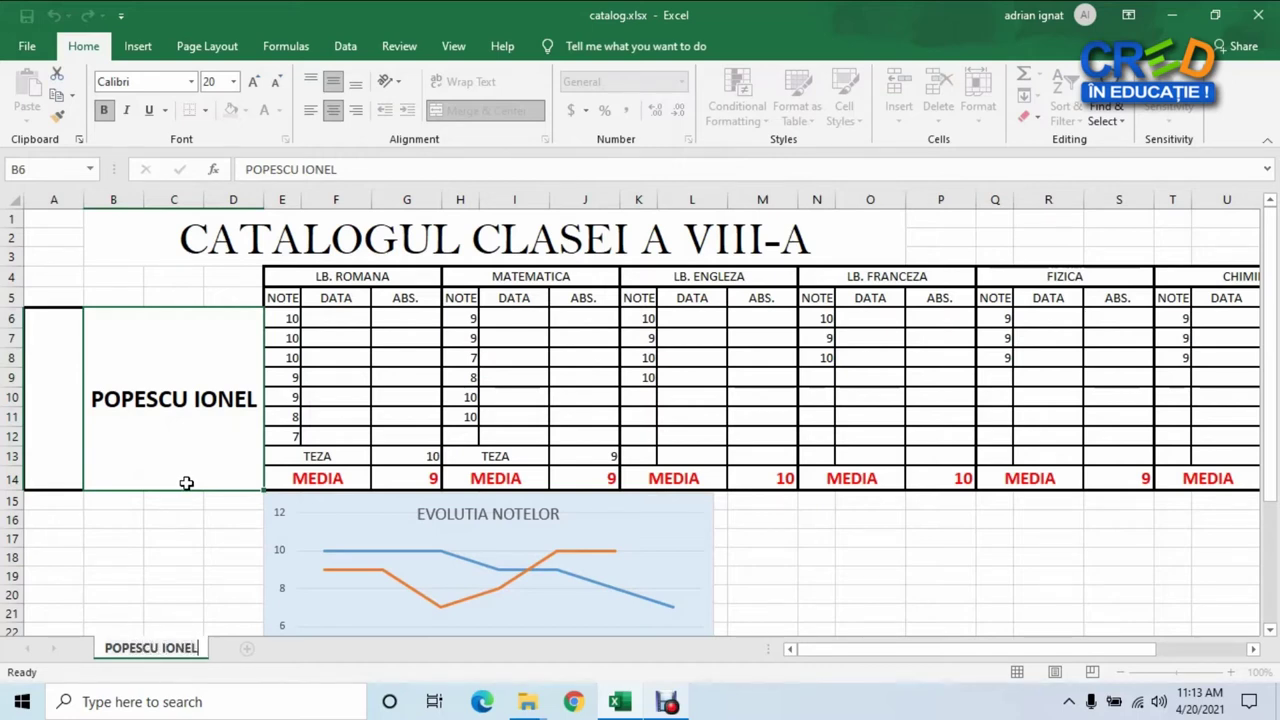
key(Return)
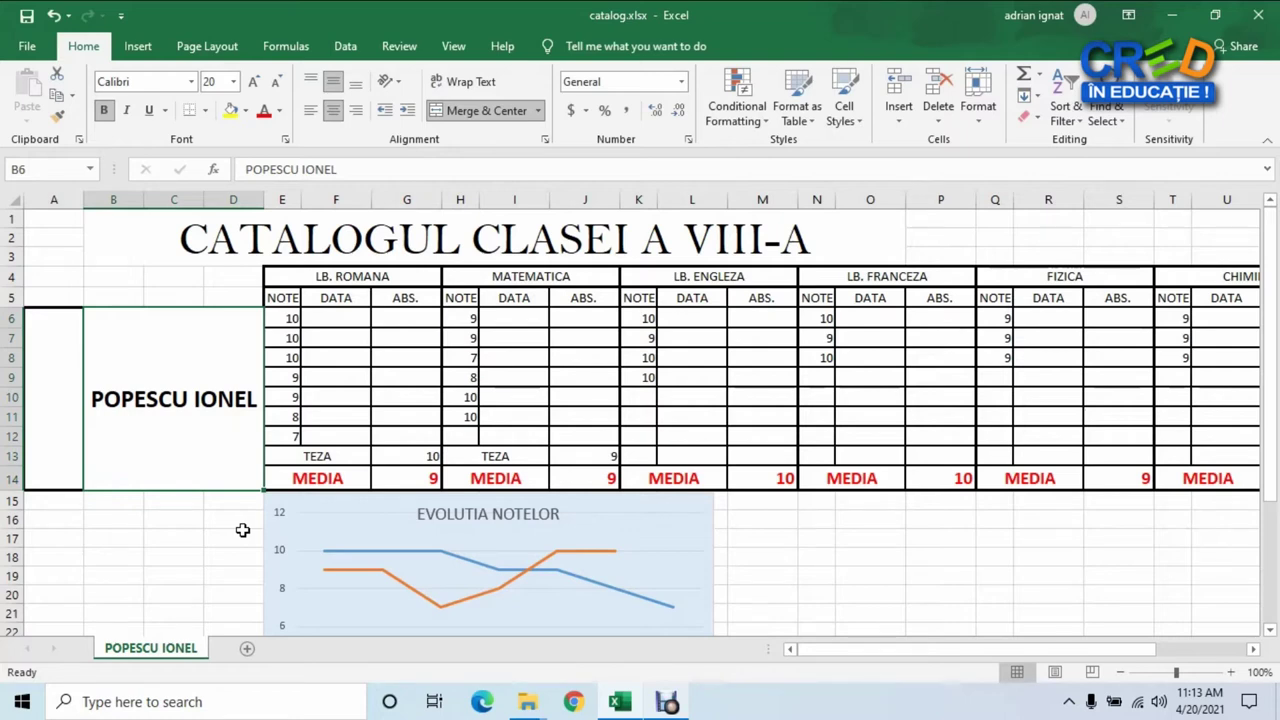
right_click(131, 655)
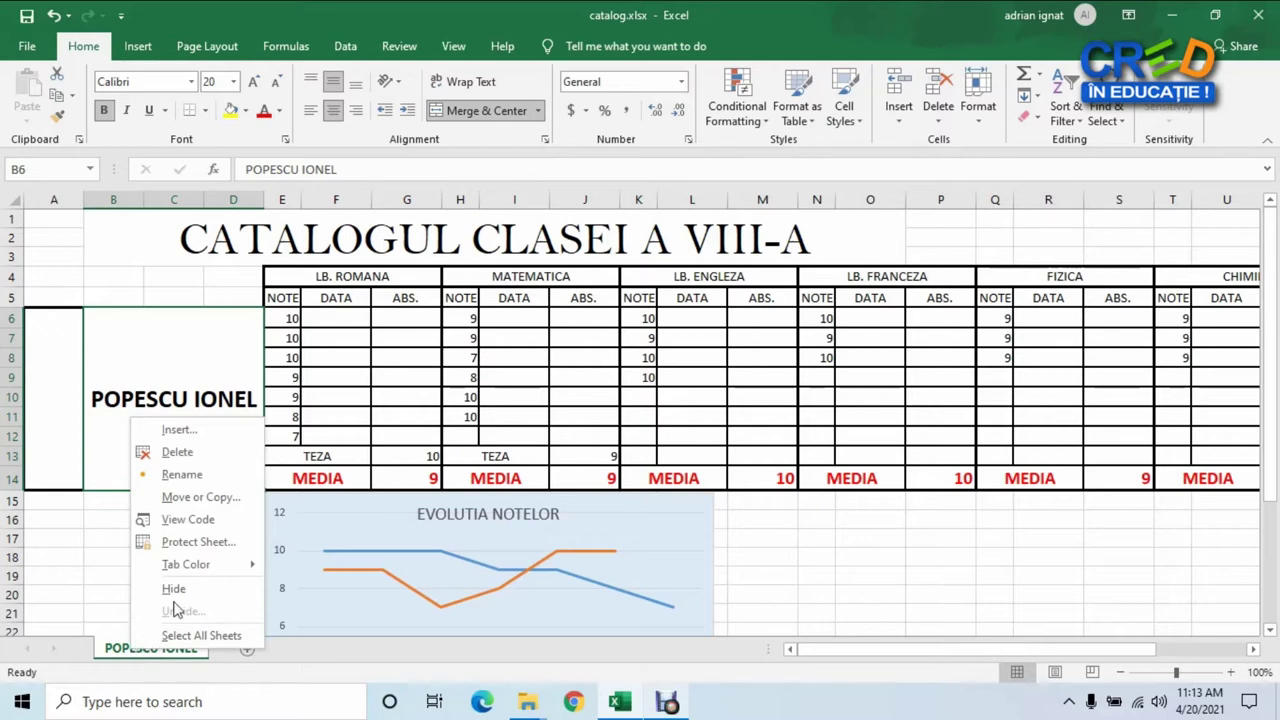
Step: Create a copy of the student's sheet placed at the end of the workbook
click(211, 500)
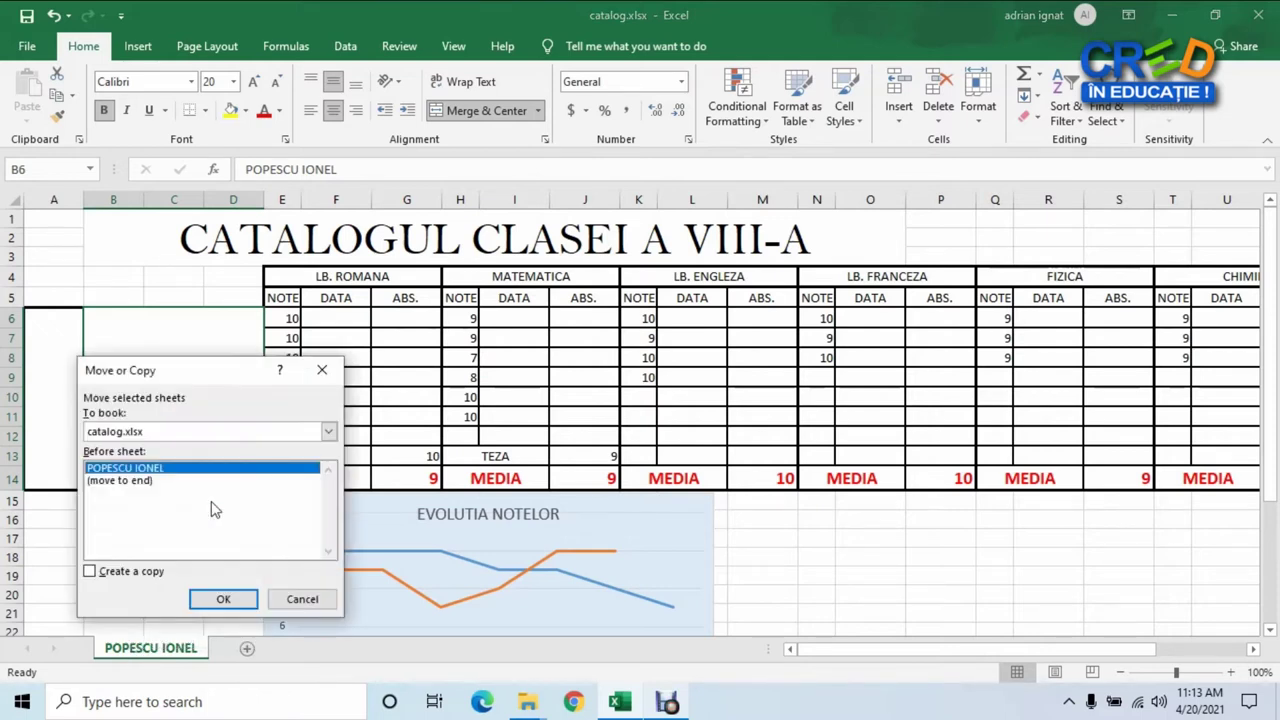
click(101, 576)
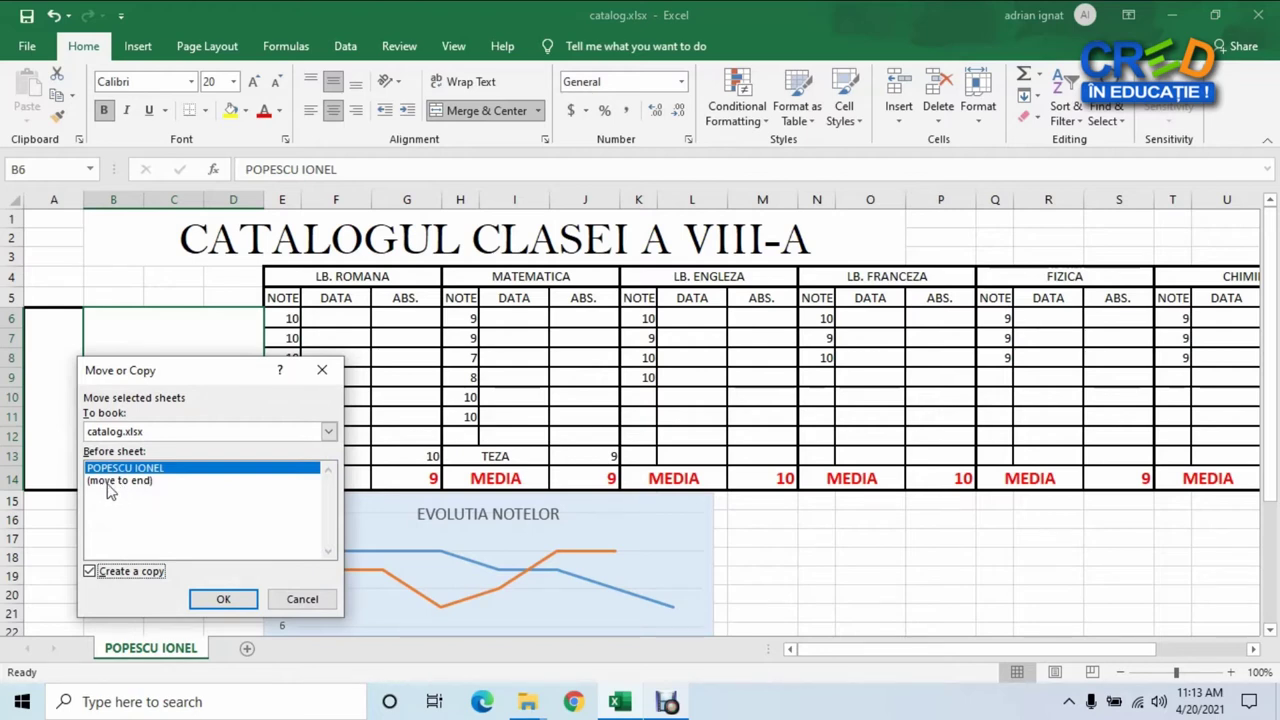
click(140, 485)
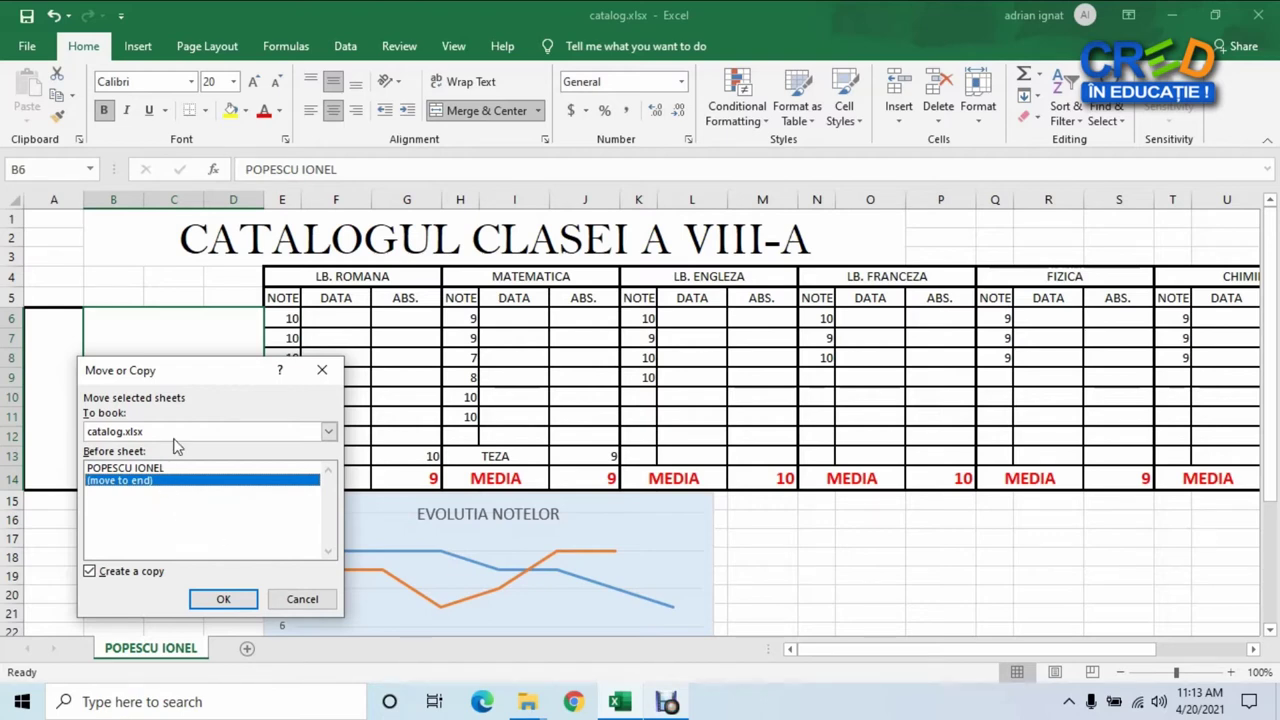
click(224, 600)
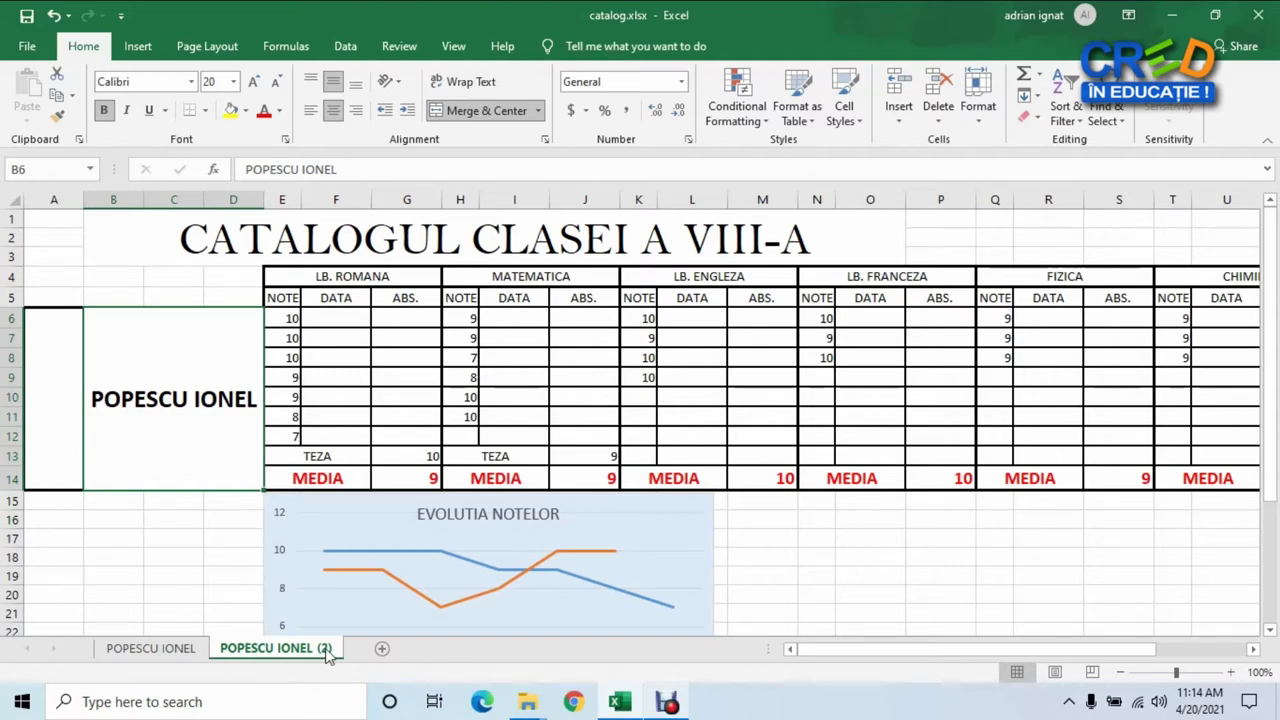
Step: On the copied sheet, replace the name in B6:D14 with the second student's full name
click(151, 648)
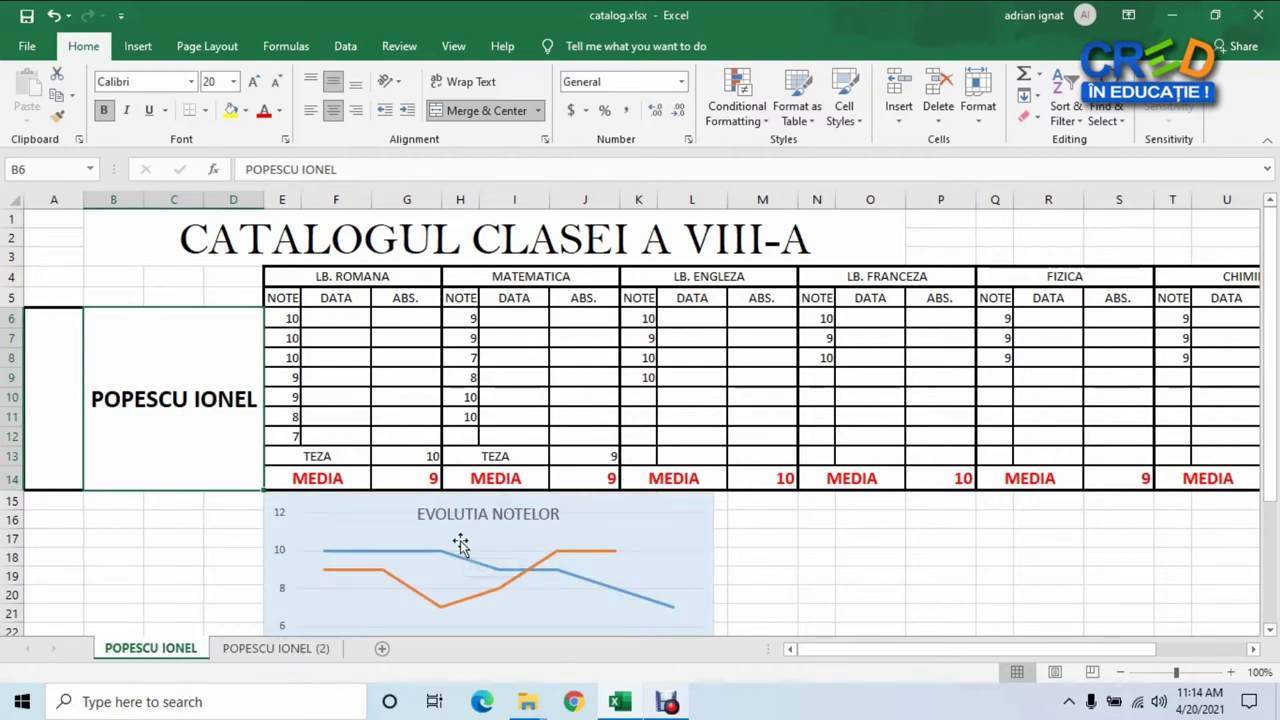
click(288, 650)
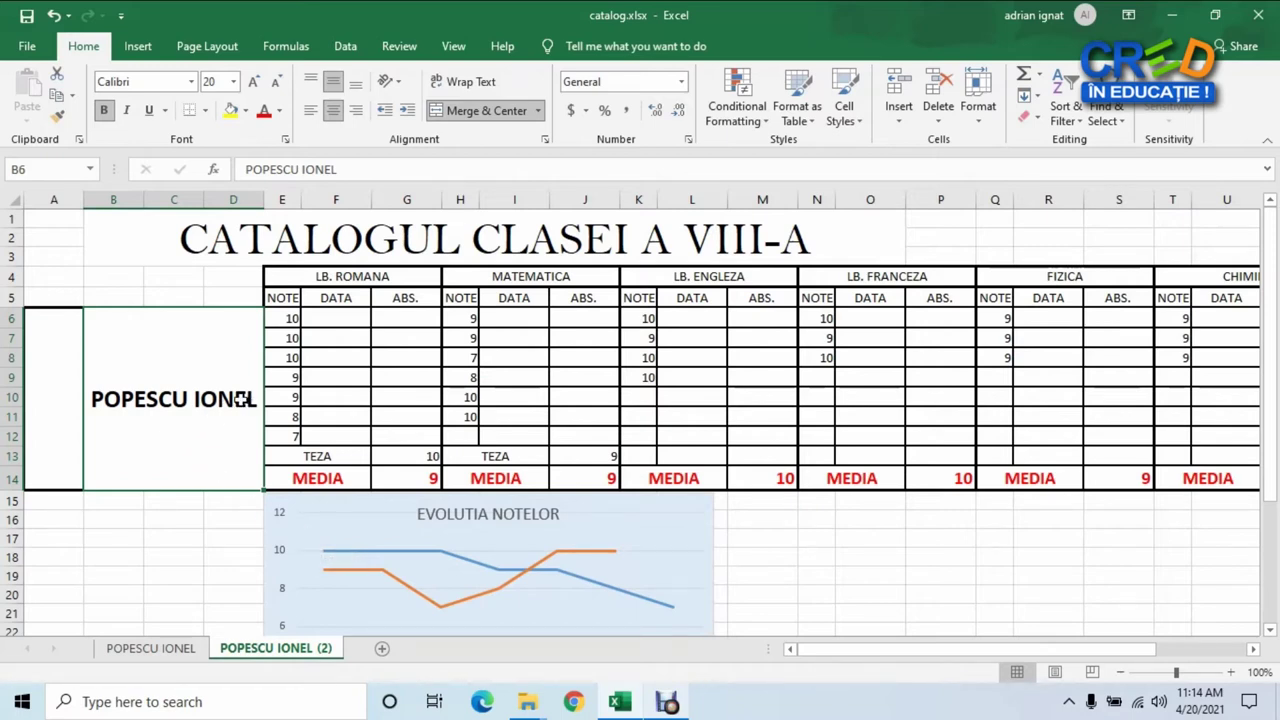
double_click(252, 400)
drag(252, 400, 95, 405)
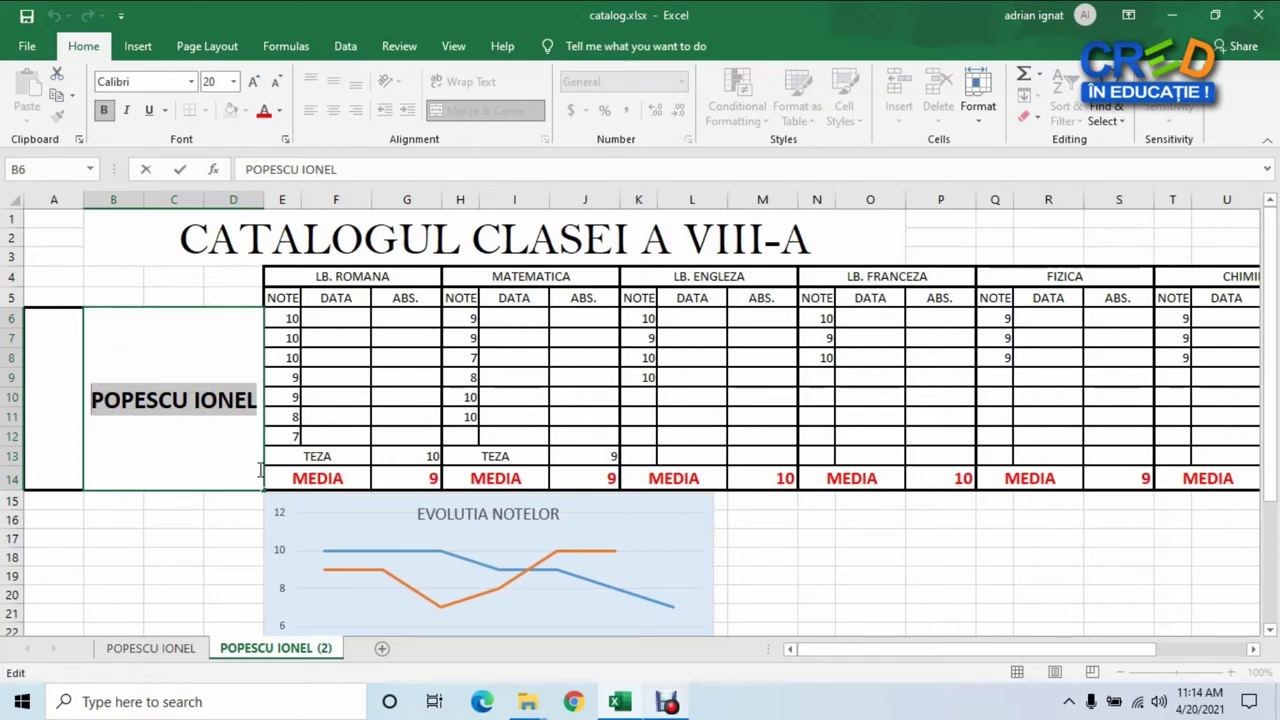
text(GEORGESCU GEORGE)
click(300, 572)
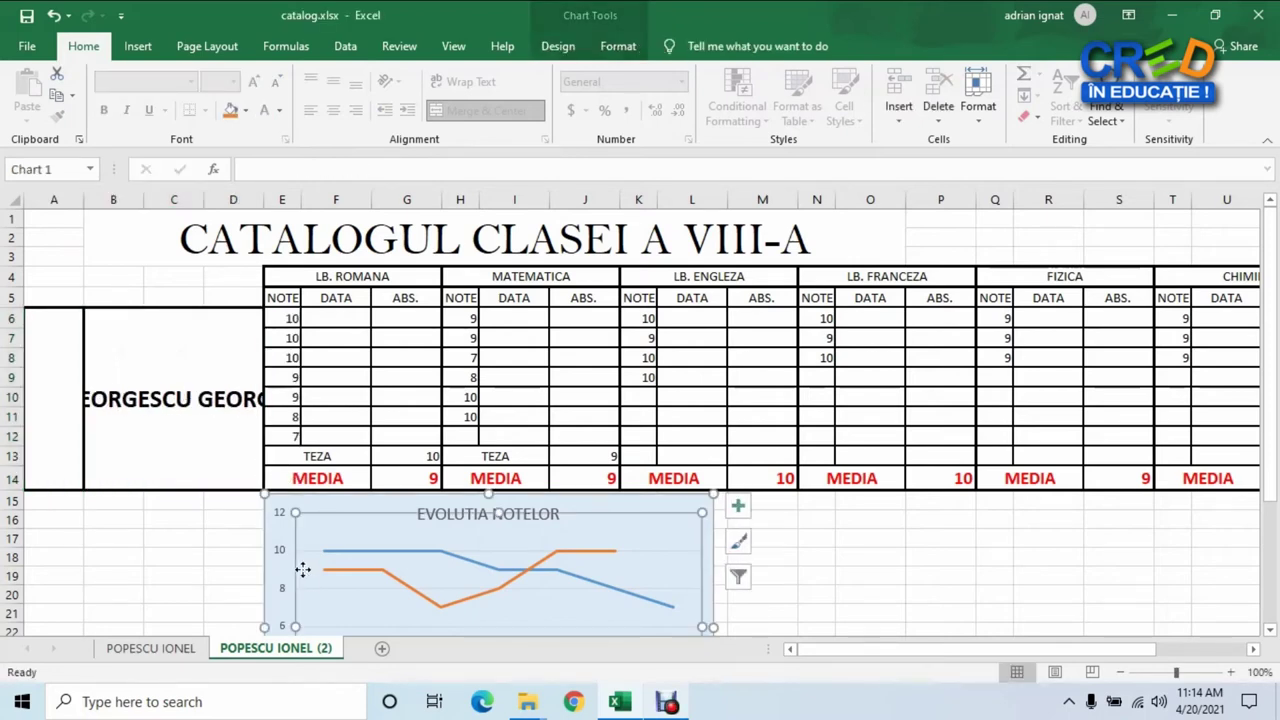
Step: Rename the copied sheet's tab to the second student's full name
right_click(296, 652)
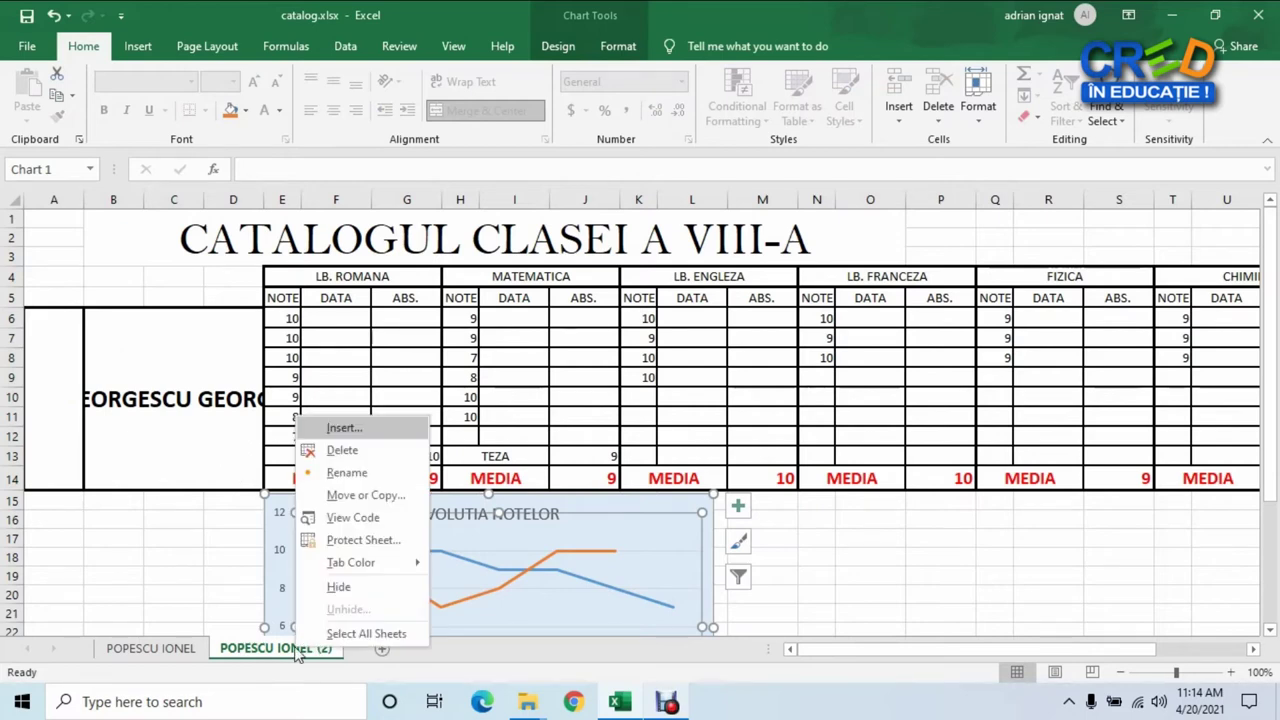
click(347, 473)
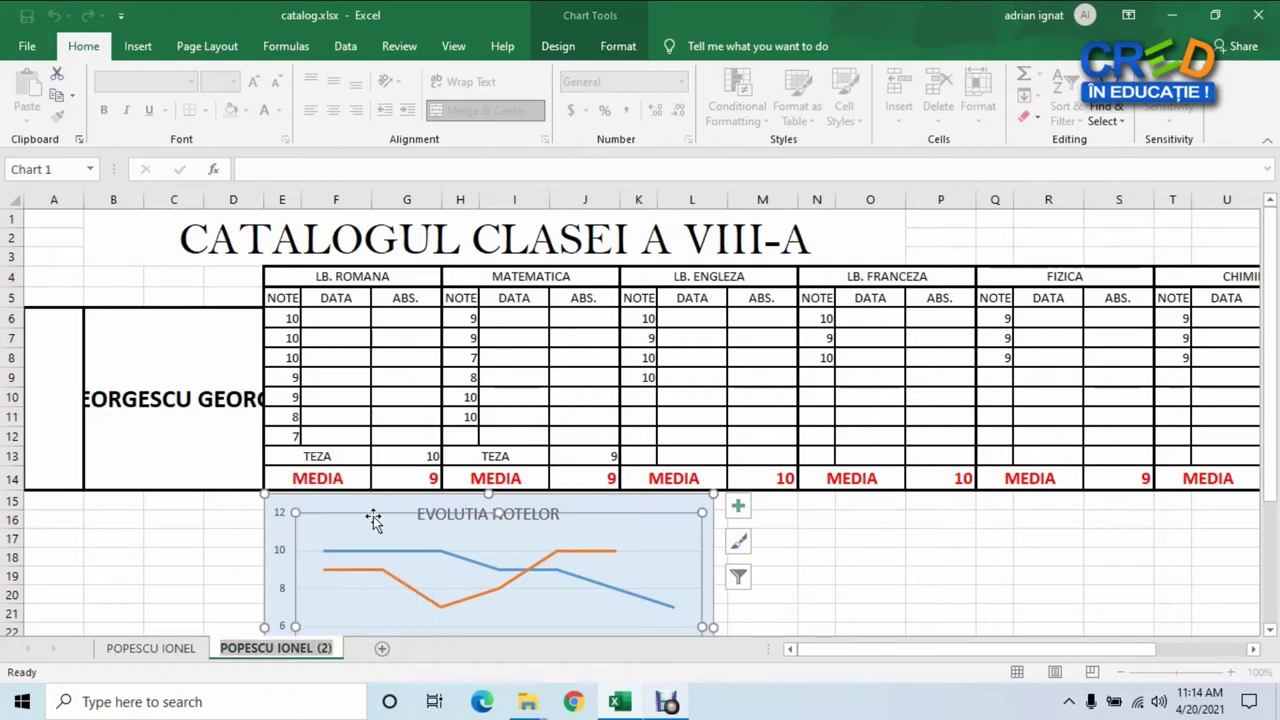
text(GEORGESCU GEORG)
text(E)
key(Return)
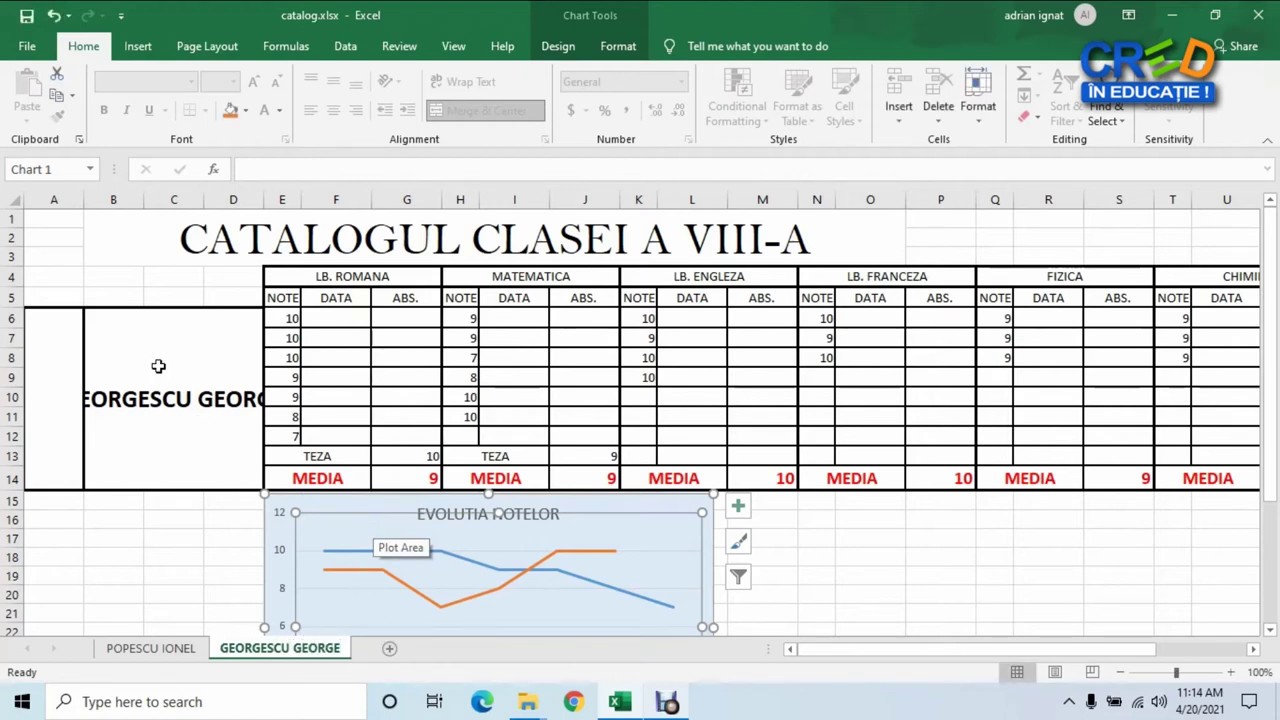
click(147, 443)
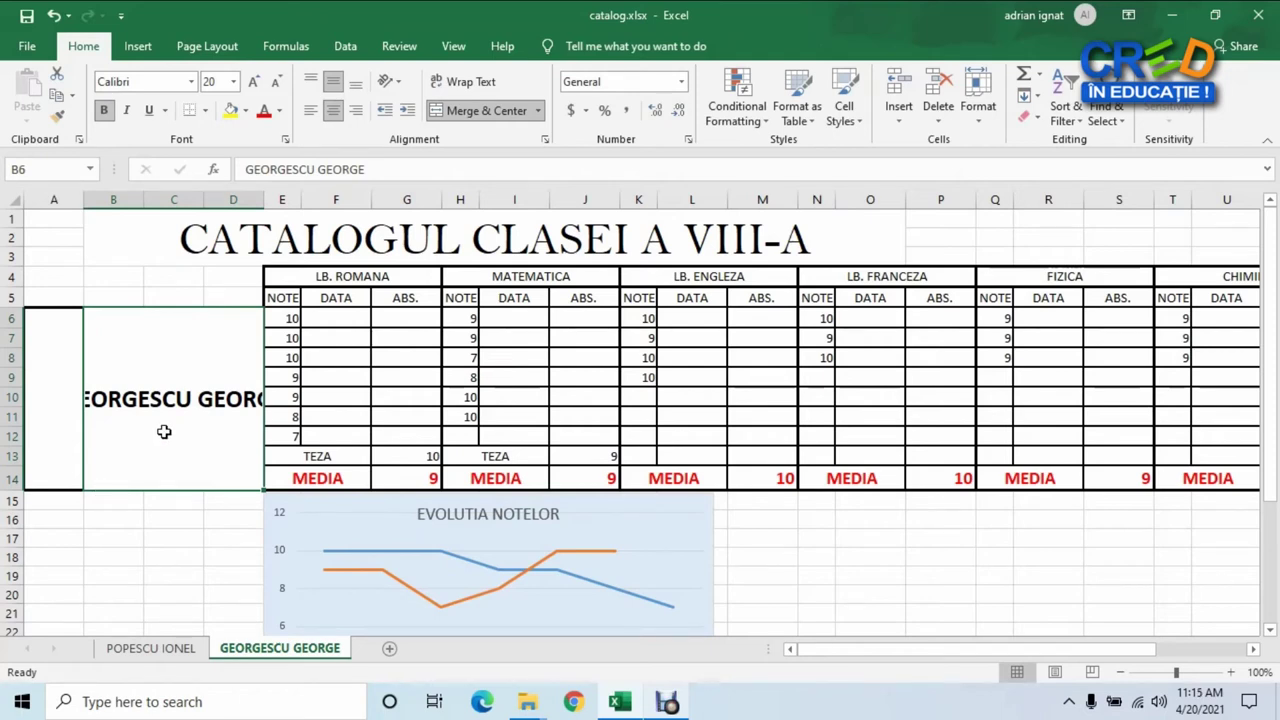
Step: Insert an Alt+Enter line break in B6 so the surname sits above the first name
double_click(180, 434)
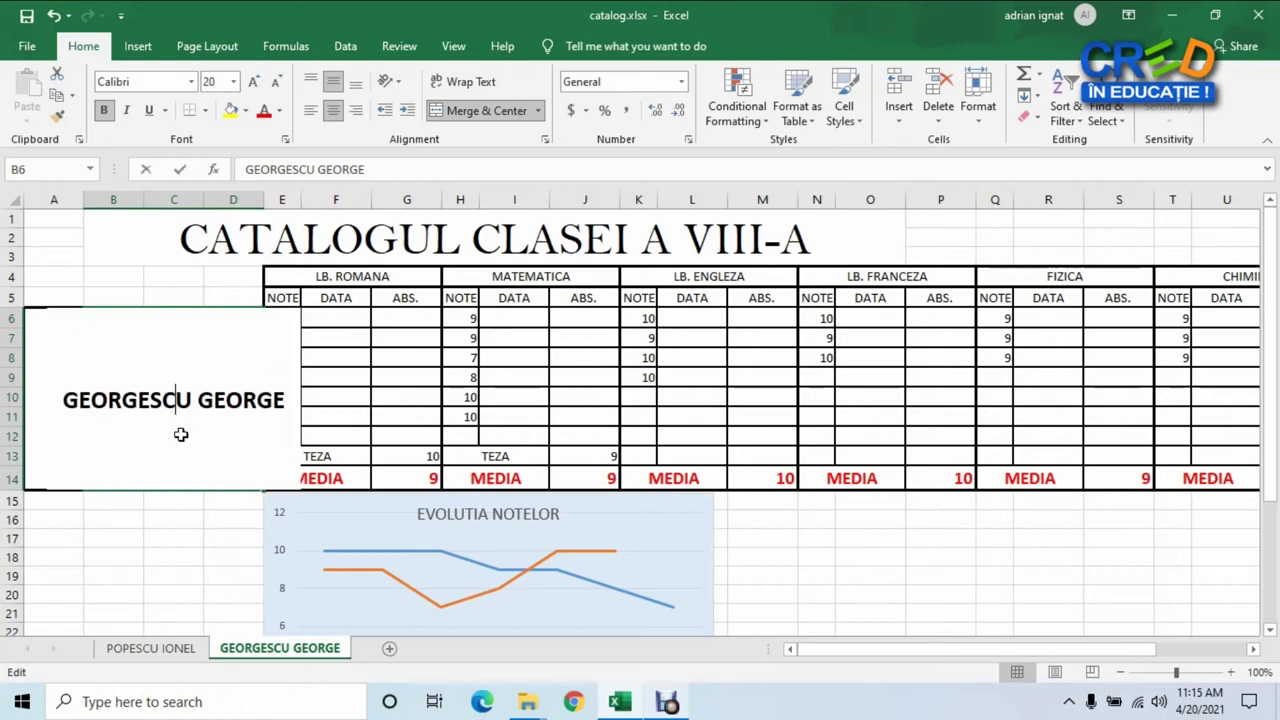
click(191, 402)
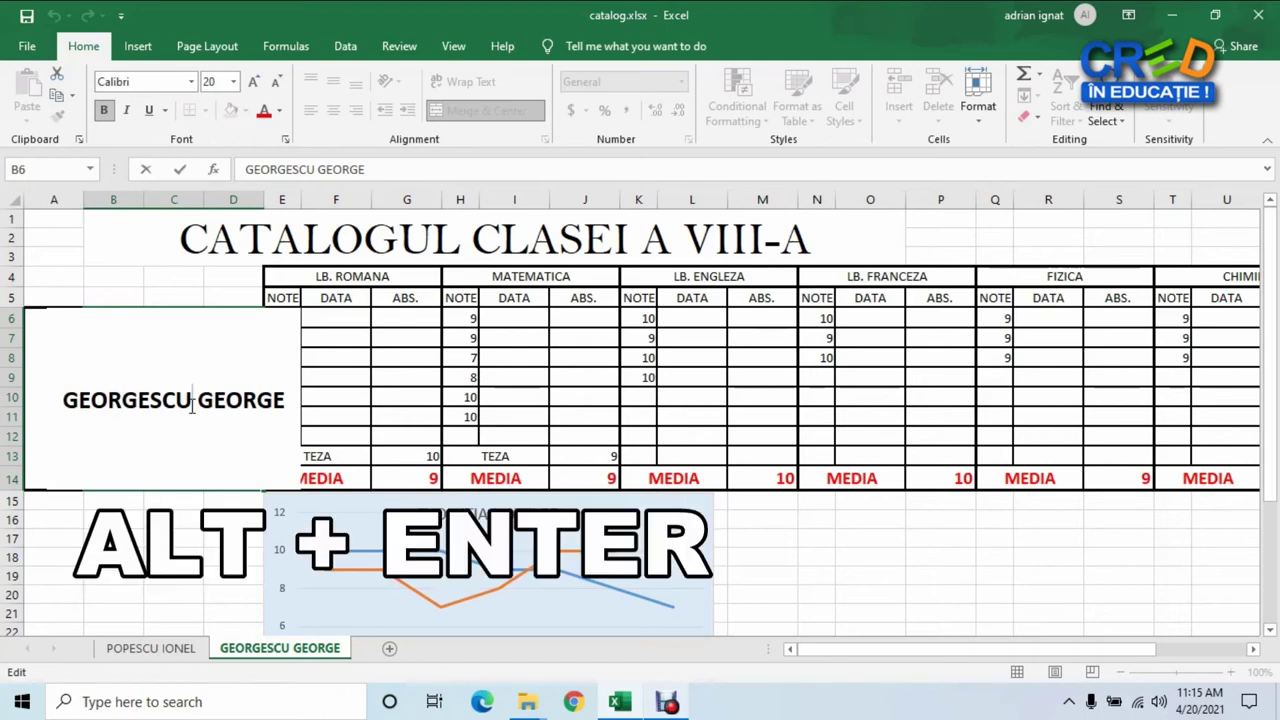
drag(197, 402, 287, 403)
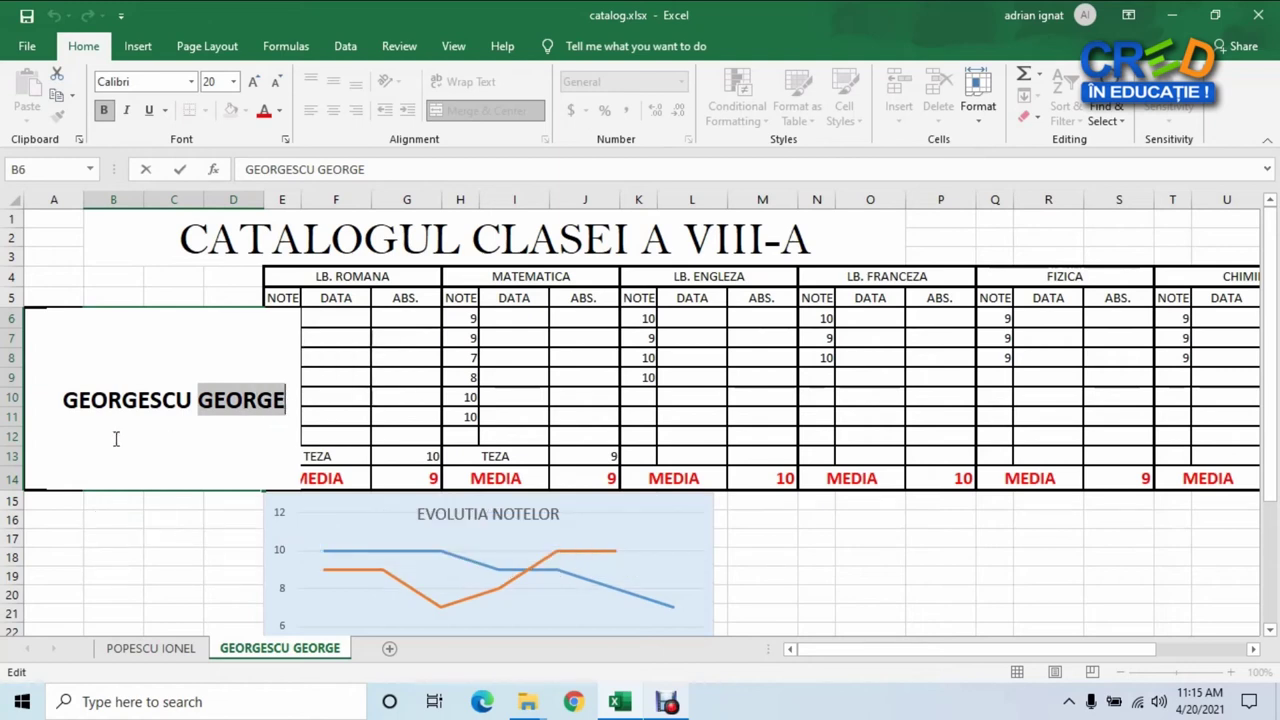
click(193, 401)
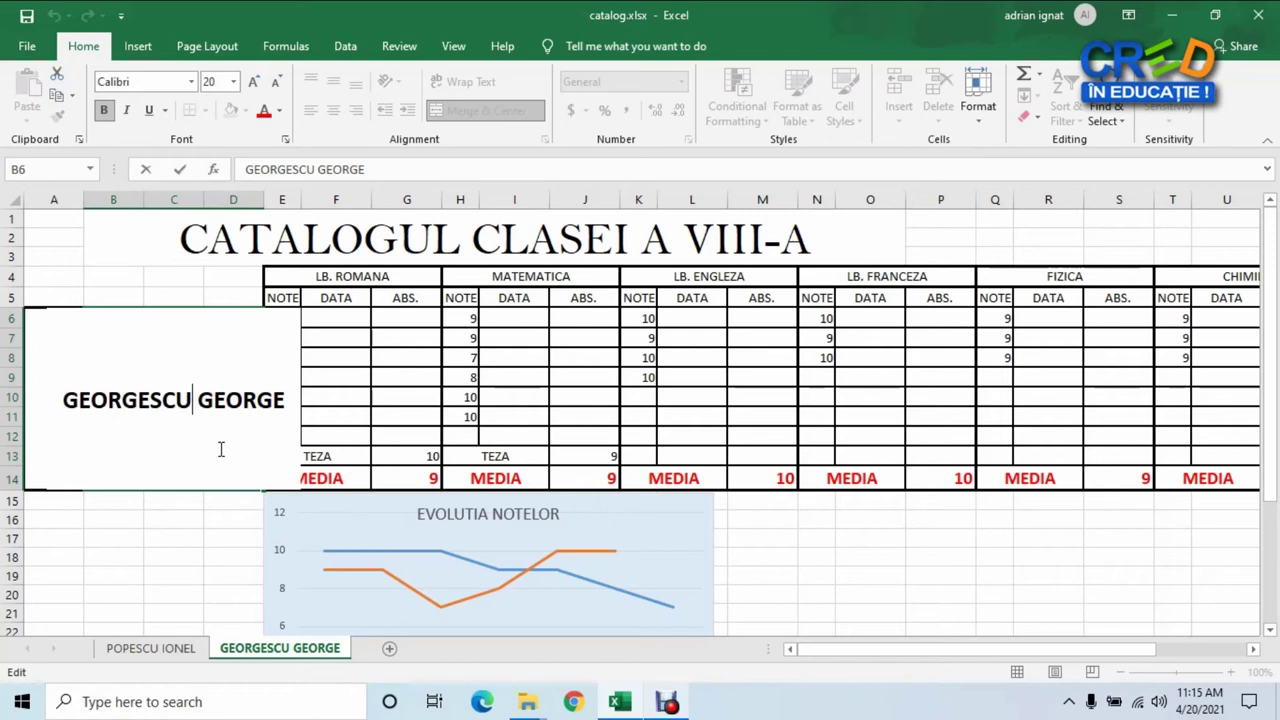
key(alt+Return)
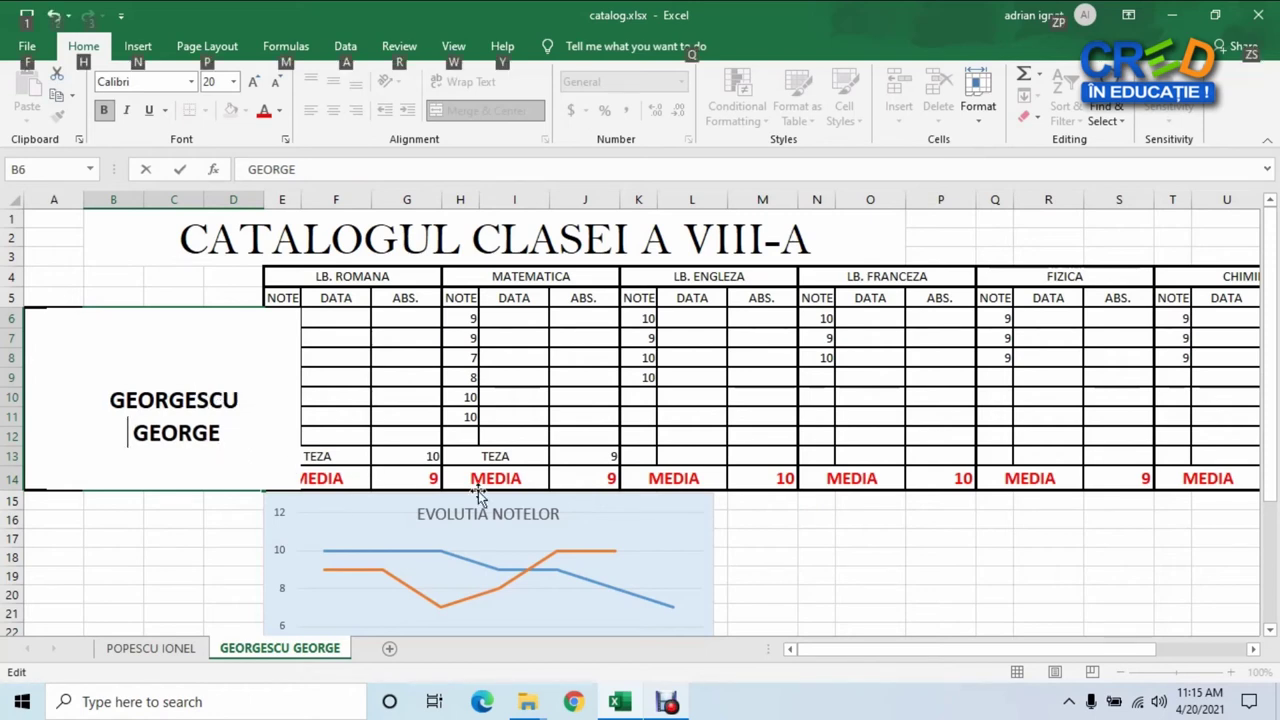
click(789, 552)
click(222, 416)
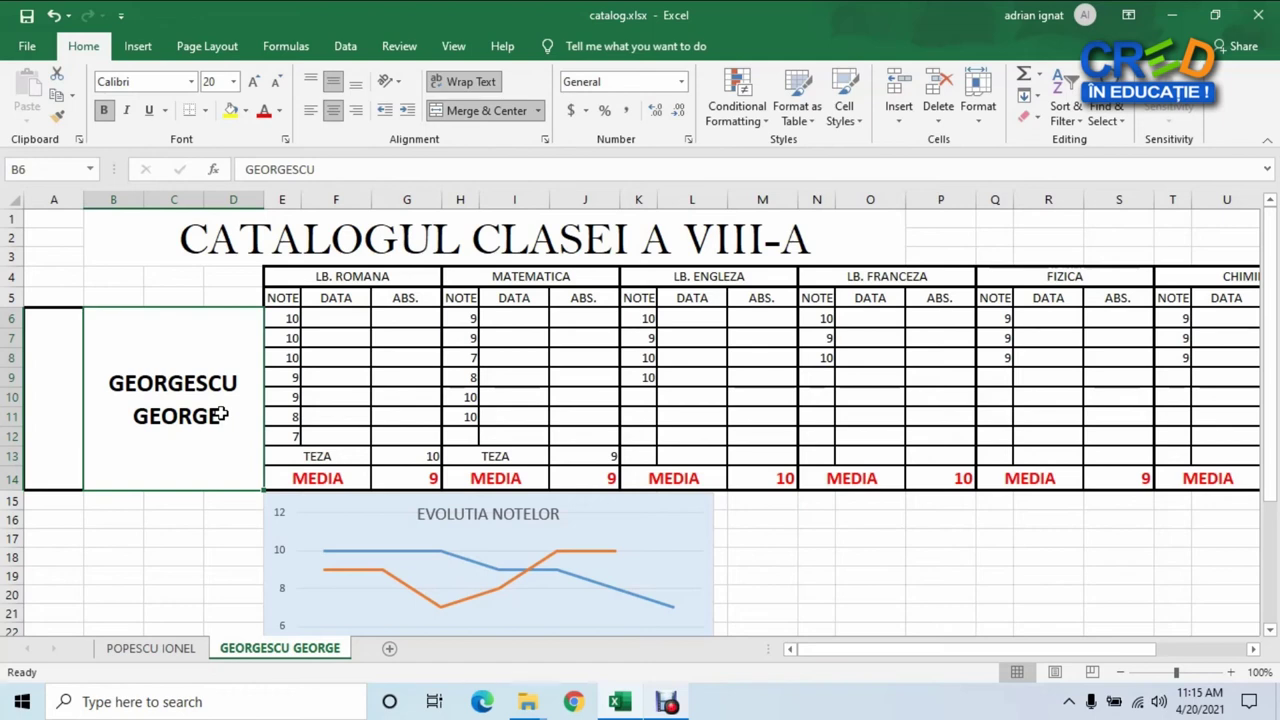
Step: Copy the sheet to the end, putting the third student's name in B6 and on its tab
right_click(280, 648)
click(308, 489)
click(257, 480)
click(226, 563)
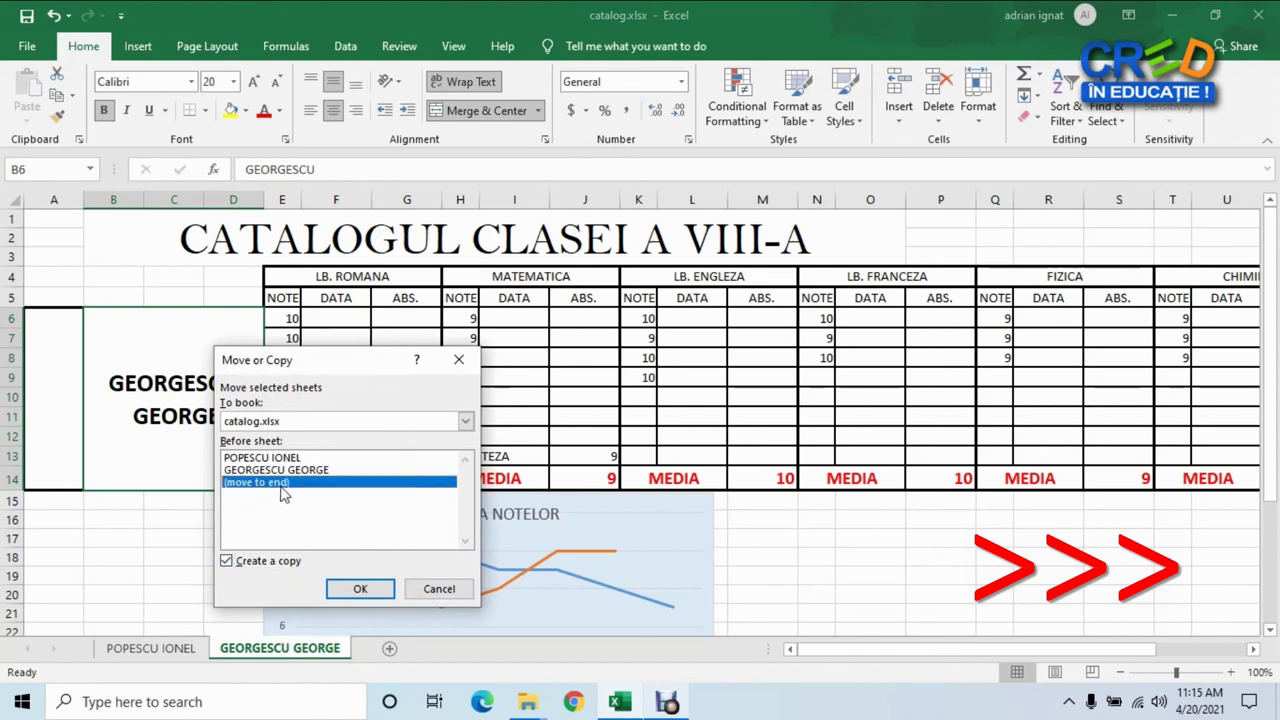
click(357, 586)
double_click(199, 432)
text(IONESCU MARIUS)
click(173, 538)
right_click(410, 648)
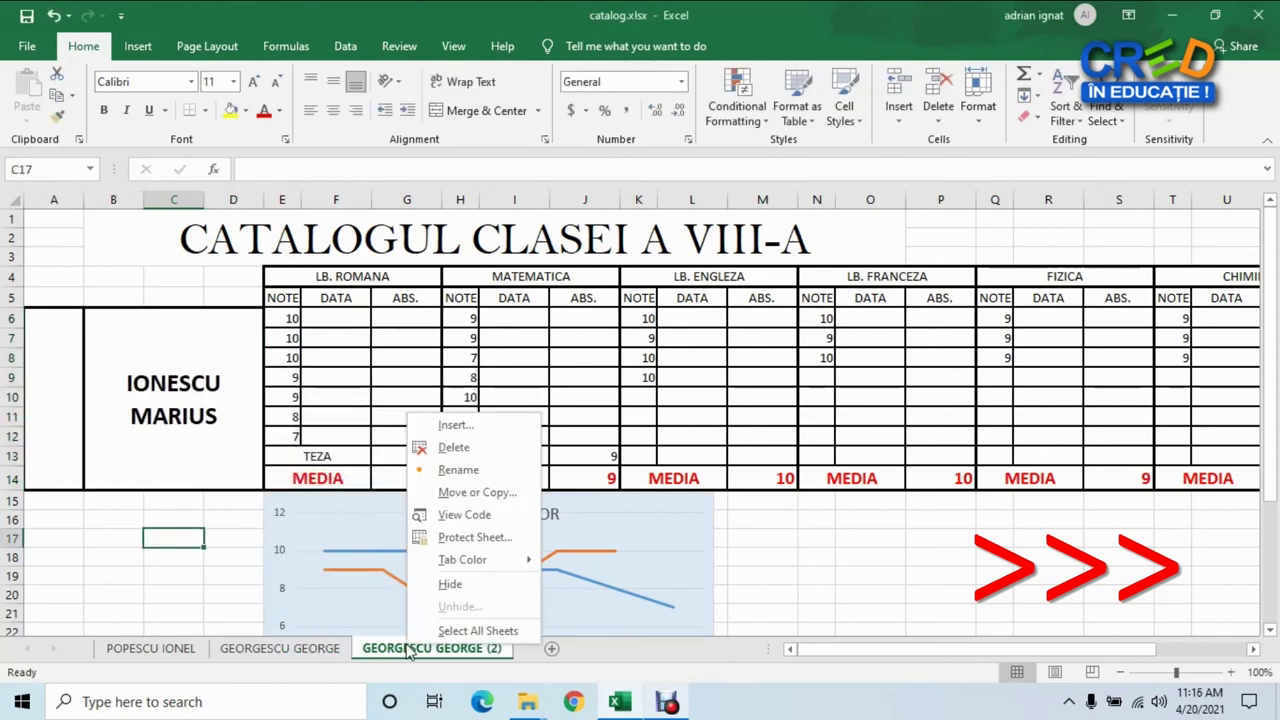
click(463, 481)
text(IONESCU MARIUS)
Step: Make a fourth copy at the end, with the fourth student's name in the cell and tab
right_click(420, 648)
click(480, 489)
click(420, 495)
click(382, 561)
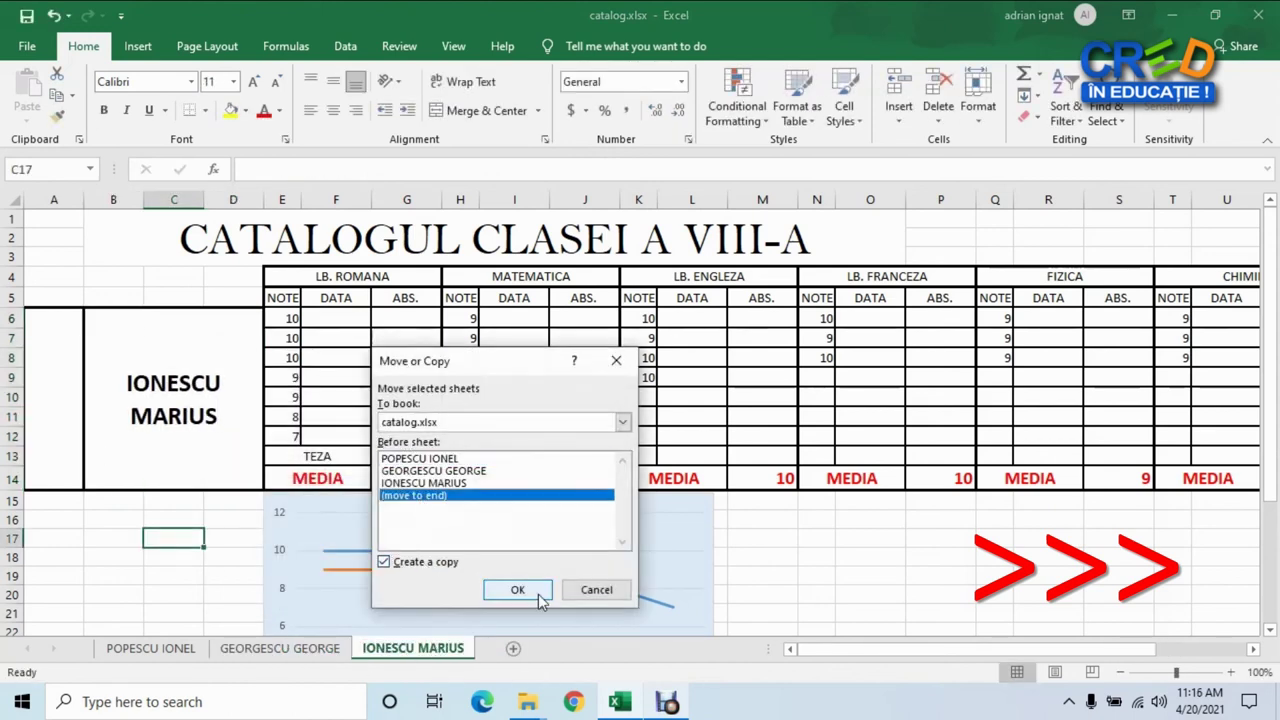
click(538, 594)
double_click(227, 424)
text(BALAN MARIA)
right_click(540, 648)
click(560, 475)
text(BALAN MARIA)
Step: Add a fifth copied sheet at the end, naming its cell and tab for the fifth student
right_click(507, 648)
click(530, 489)
click(600, 500)
click(523, 554)
click(651, 583)
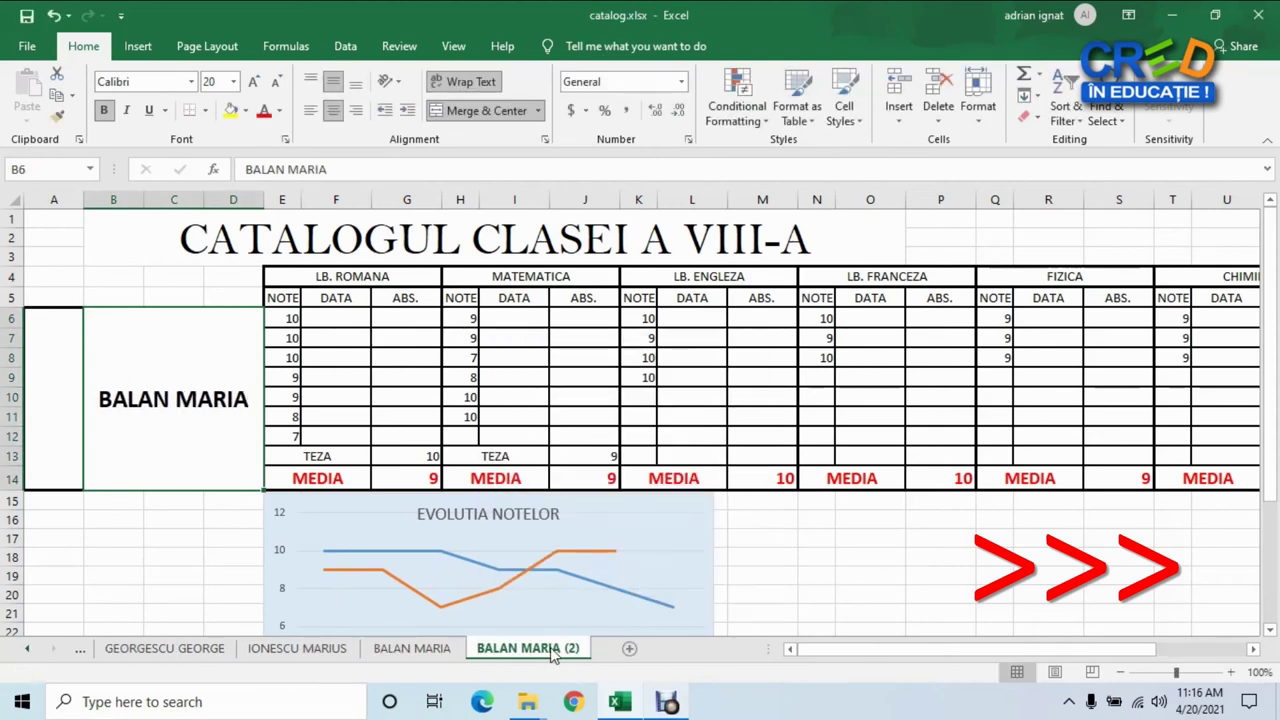
double_click(214, 426)
text(RADUCU )
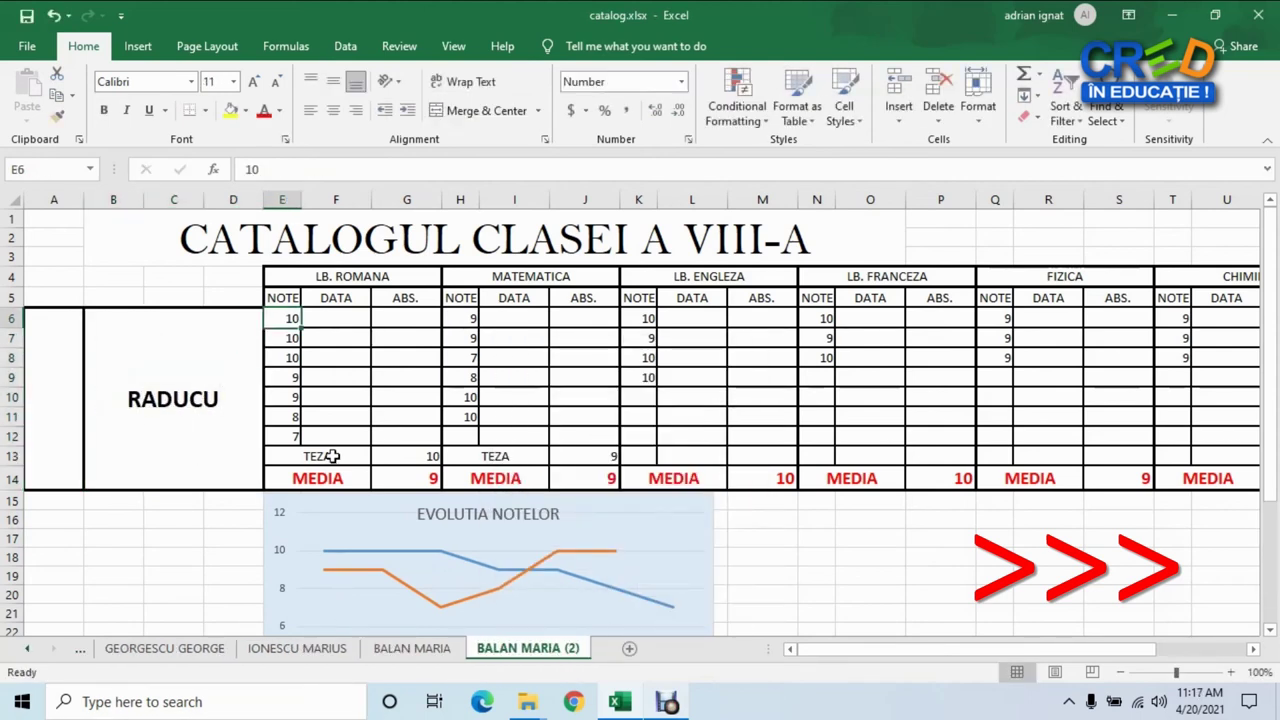
text(DANIEL)
click(233, 538)
right_click(543, 648)
click(560, 468)
text(RADUCU DANIEL)
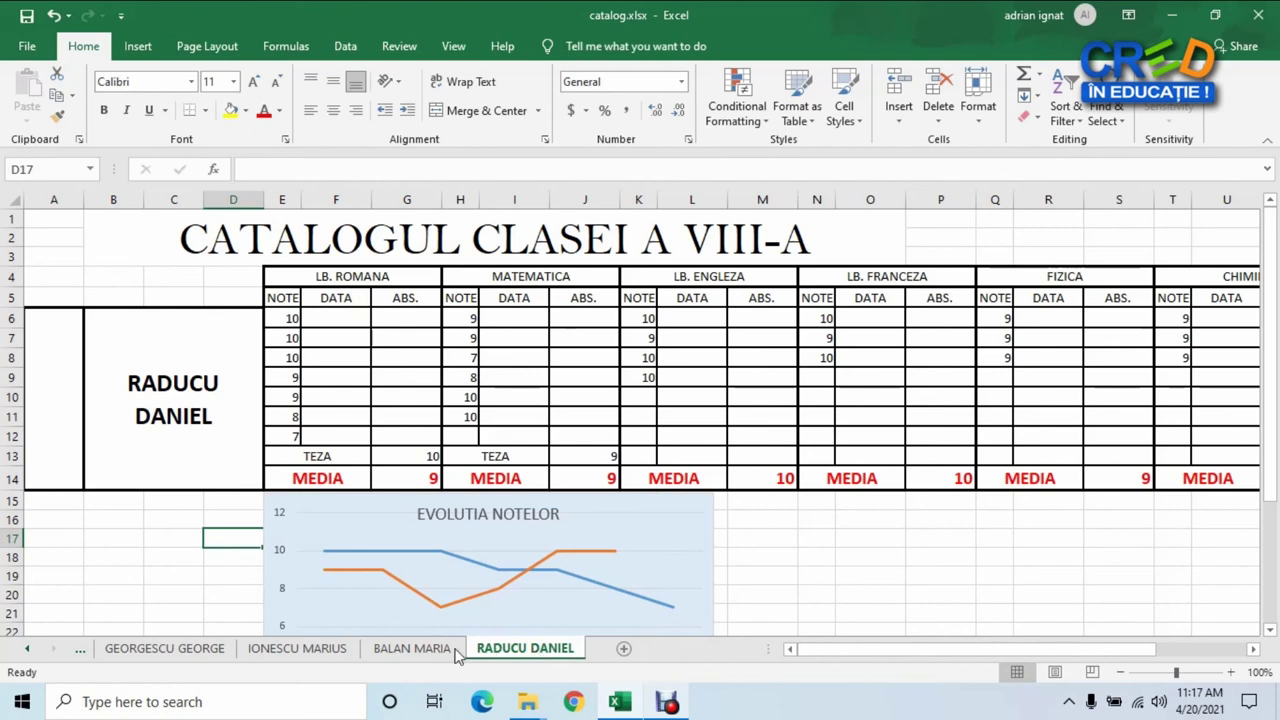
click(27, 652)
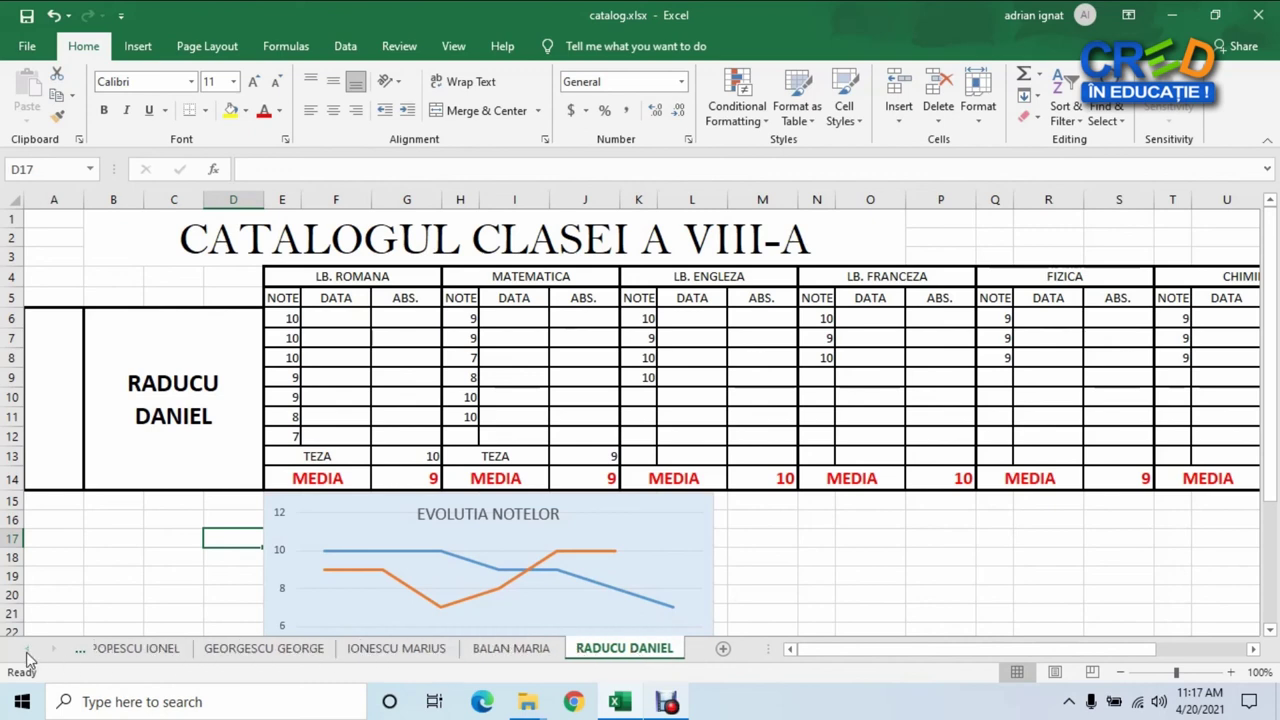
Step: Check all five student sheets in turn, finishing on the first student's sheet
click(150, 648)
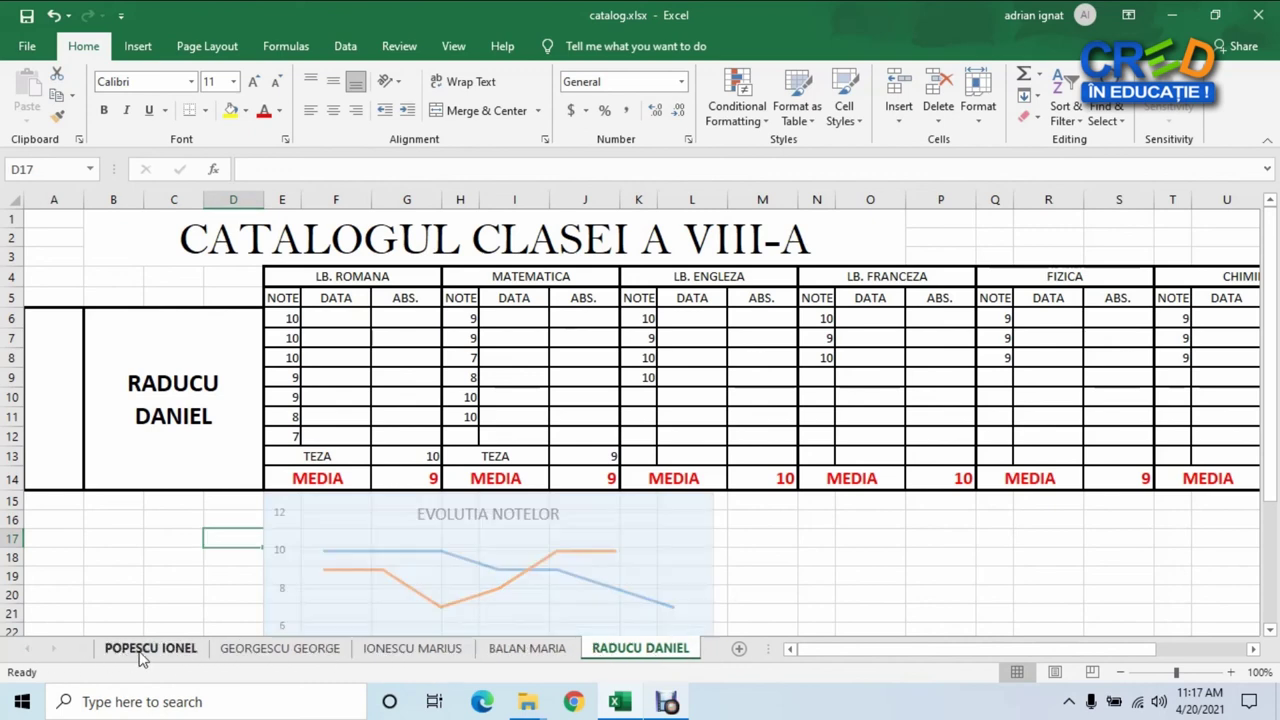
click(260, 650)
click(390, 650)
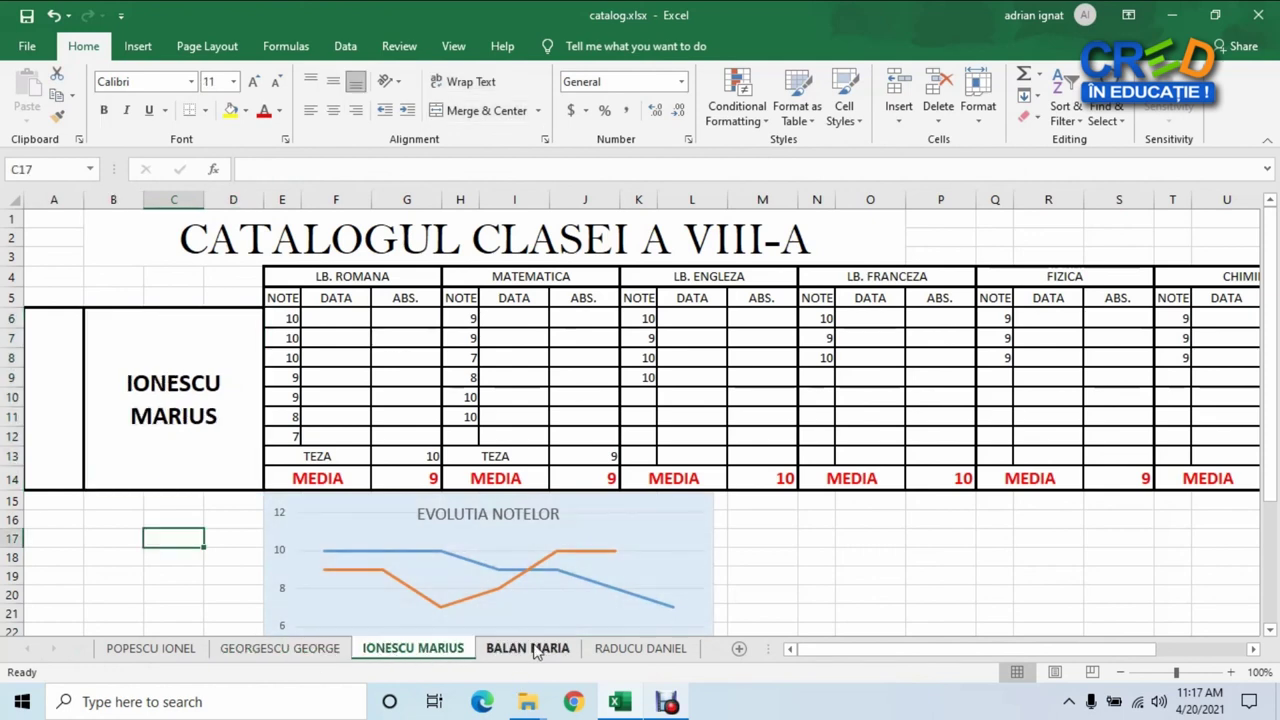
click(530, 649)
click(640, 648)
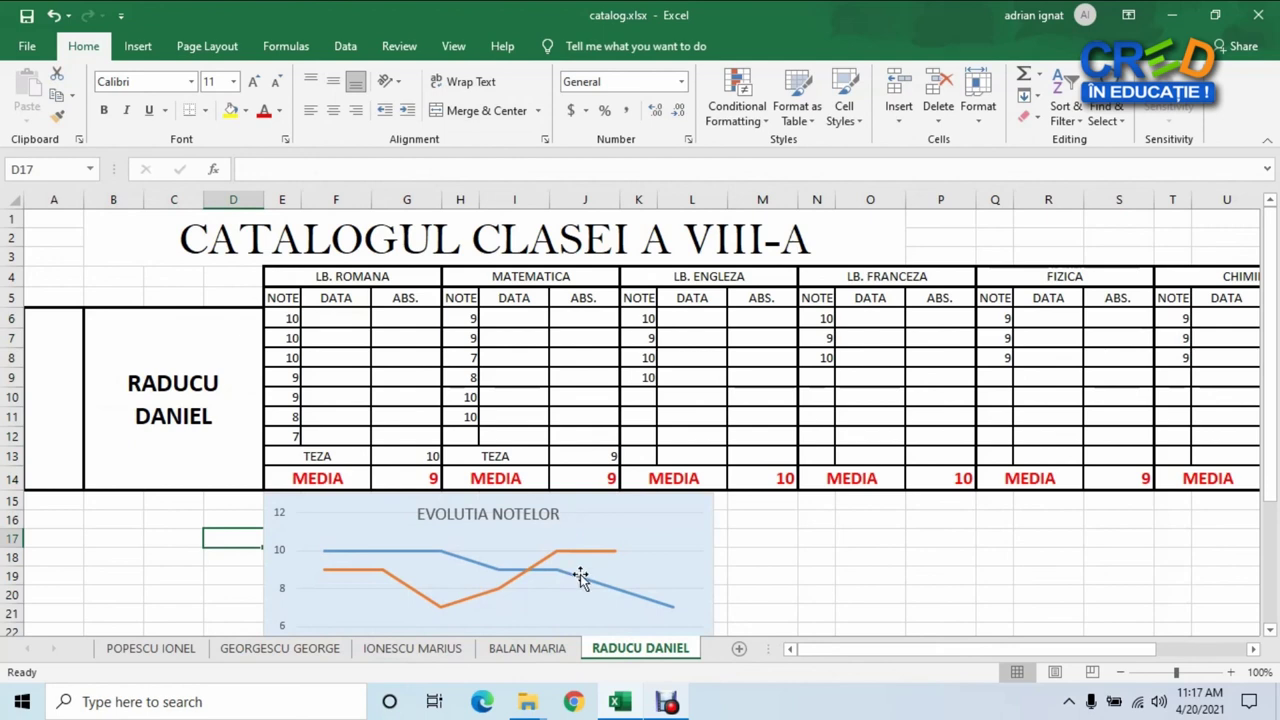
click(527, 648)
click(413, 648)
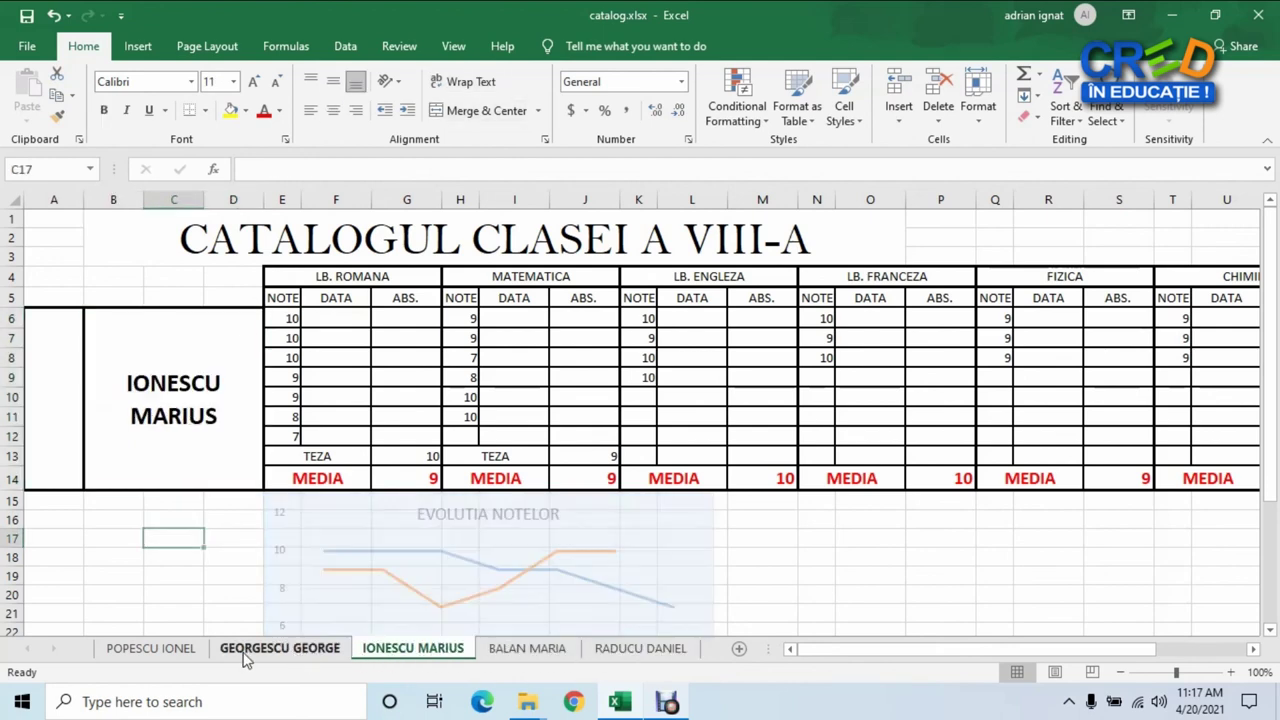
click(151, 648)
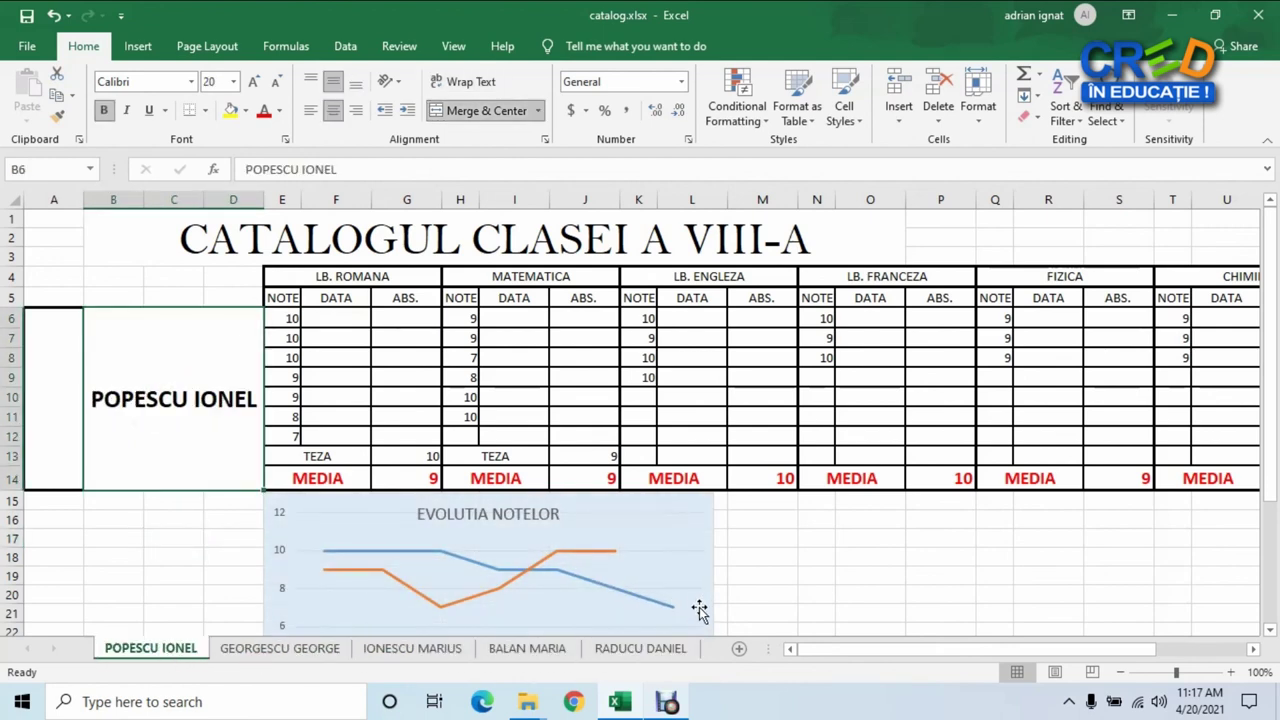